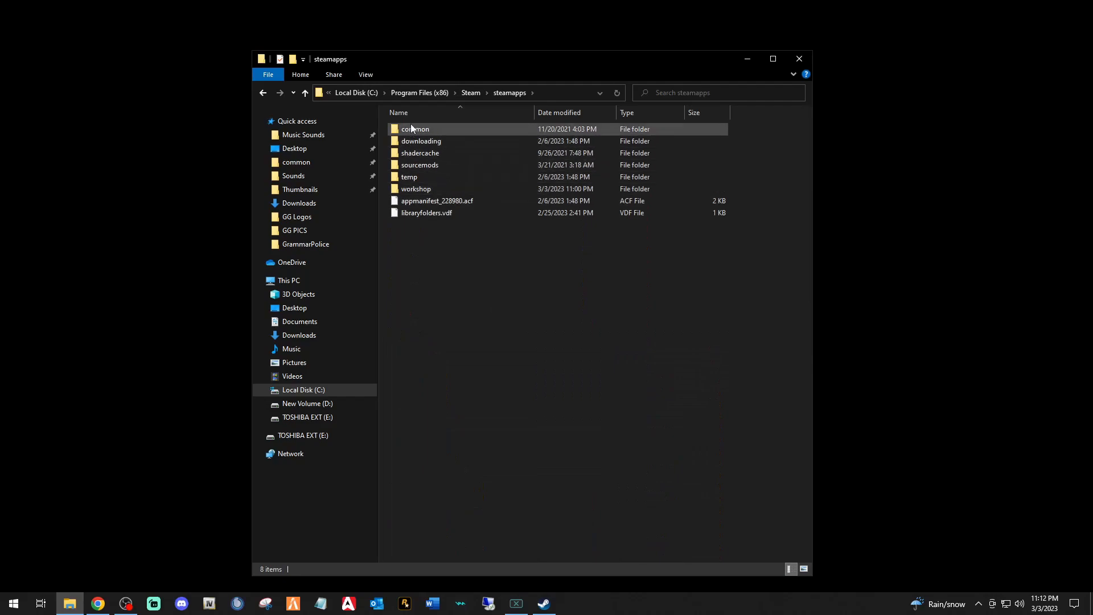
Open the Grand Theft Auto V folder under SteamLibrary, steamapps, common on New Volume (D:)
{"action": "double_click", "coordinate": [411, 127]}
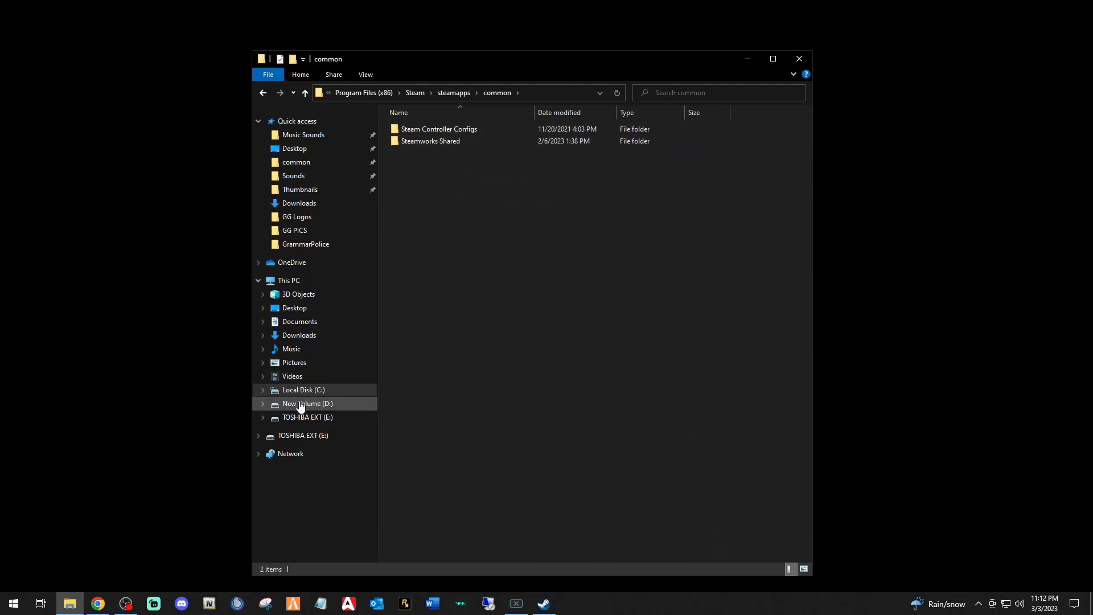
{"action": "left_click", "coordinate": [312, 163]}
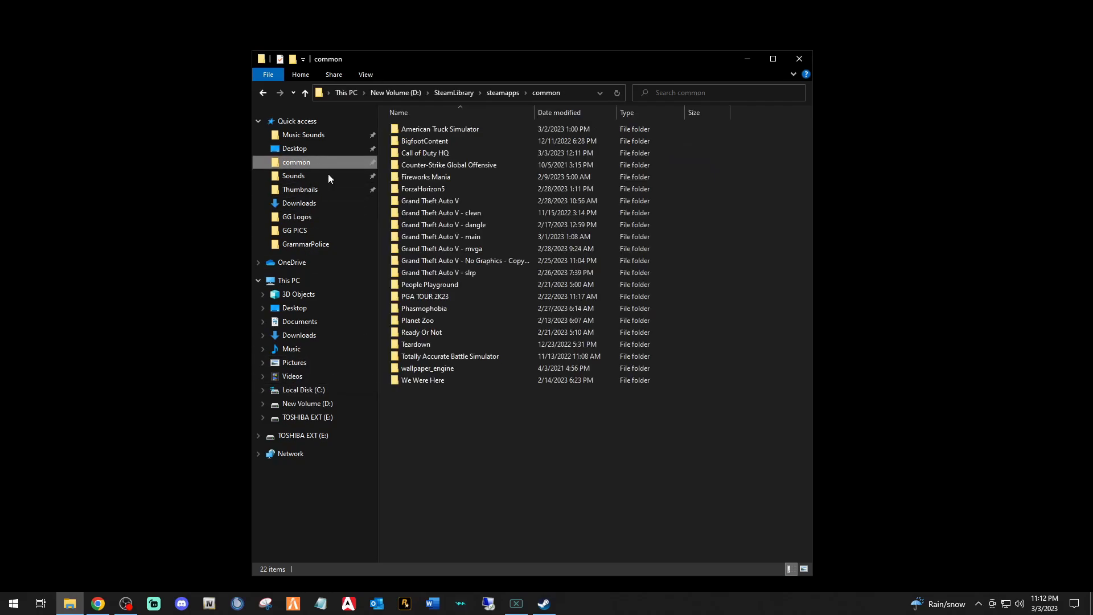
{"action": "mouse_move", "coordinate": [433, 206]}
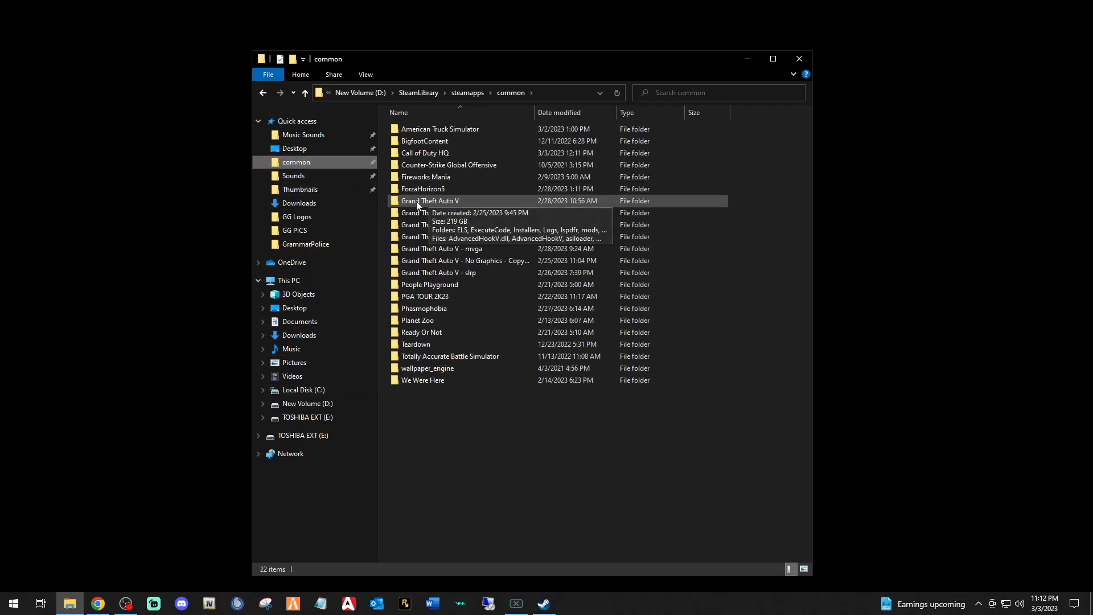
{"action": "double_click", "coordinate": [416, 201]}
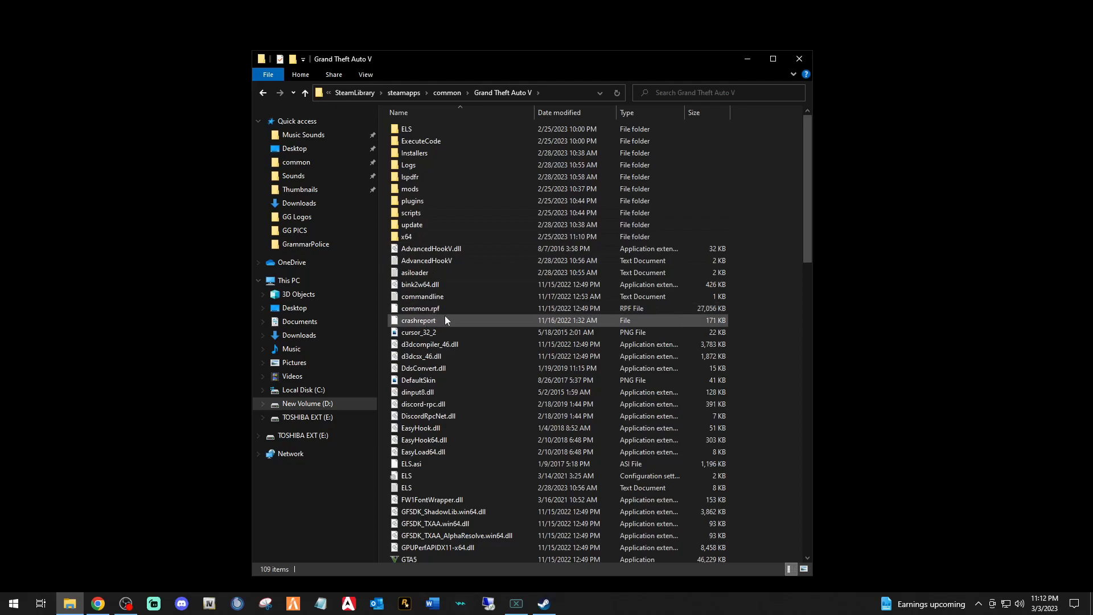
Check the file version of the GTA5 application, and minimize the folder window
{"action": "scroll", "coordinate": [455, 324], "scroll_direction": "down", "scroll_amount": 4}
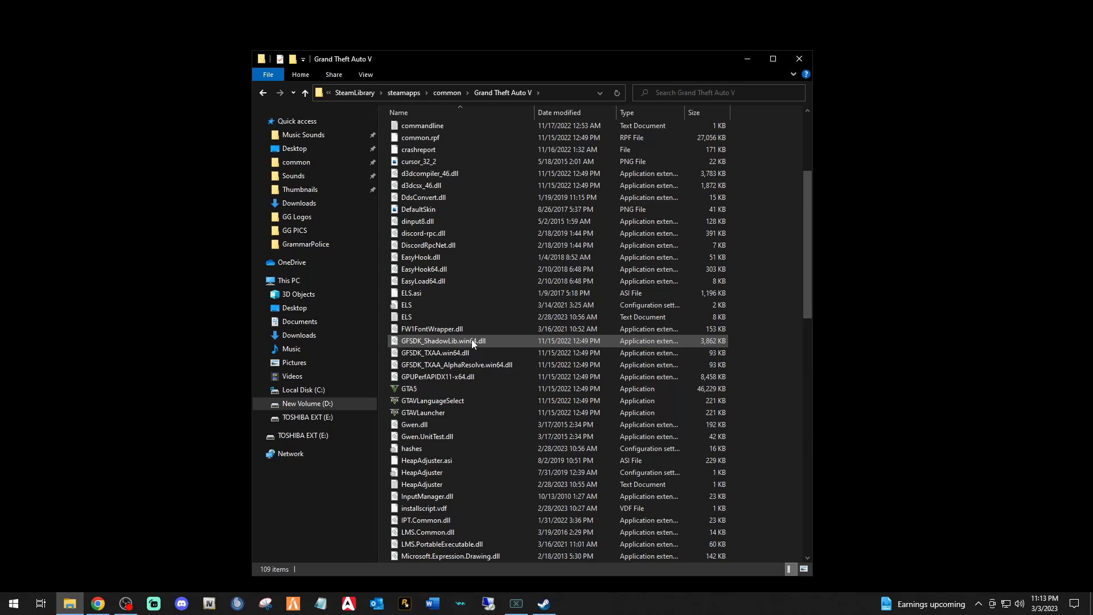
{"action": "mouse_move", "coordinate": [418, 387]}
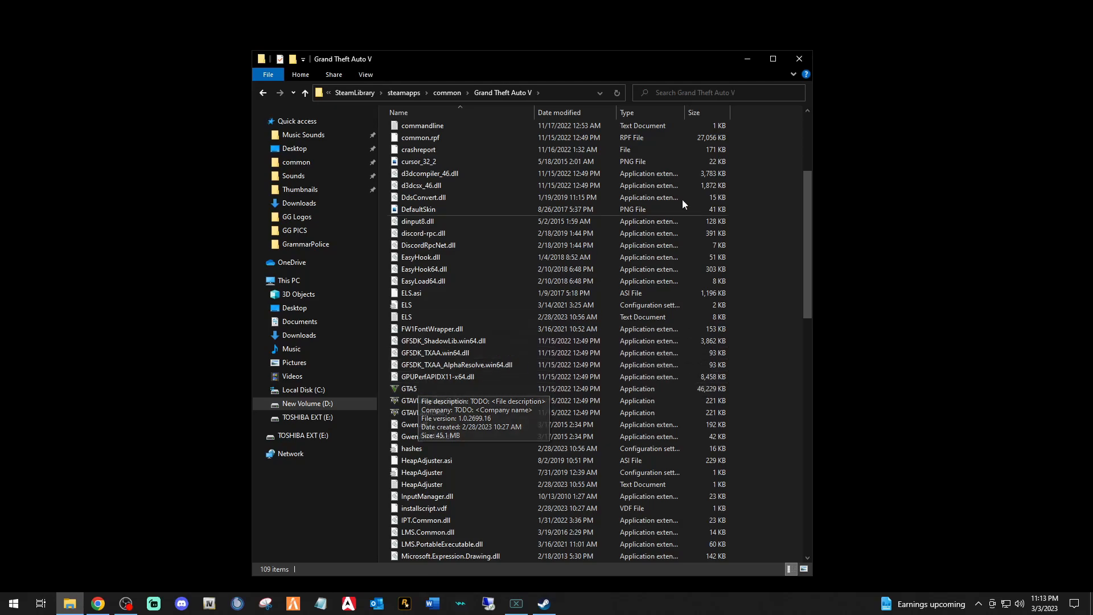
{"action": "left_click", "coordinate": [745, 59]}
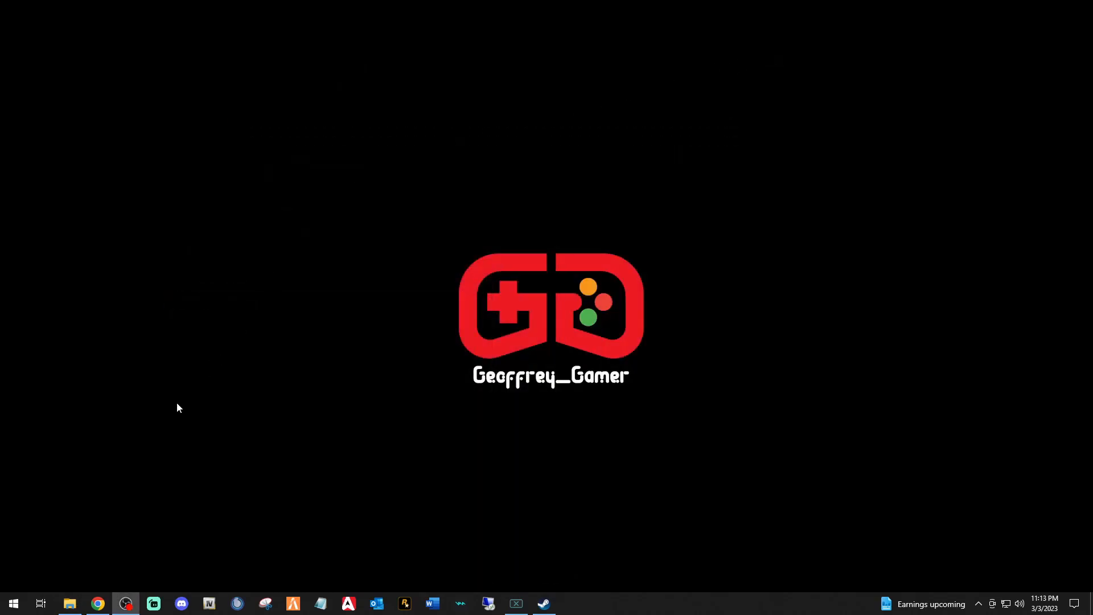
Switch to Steam, verify the integrity of Grand Theft Auto V's game files, and close Steam's window
{"action": "left_click", "coordinate": [544, 603]}
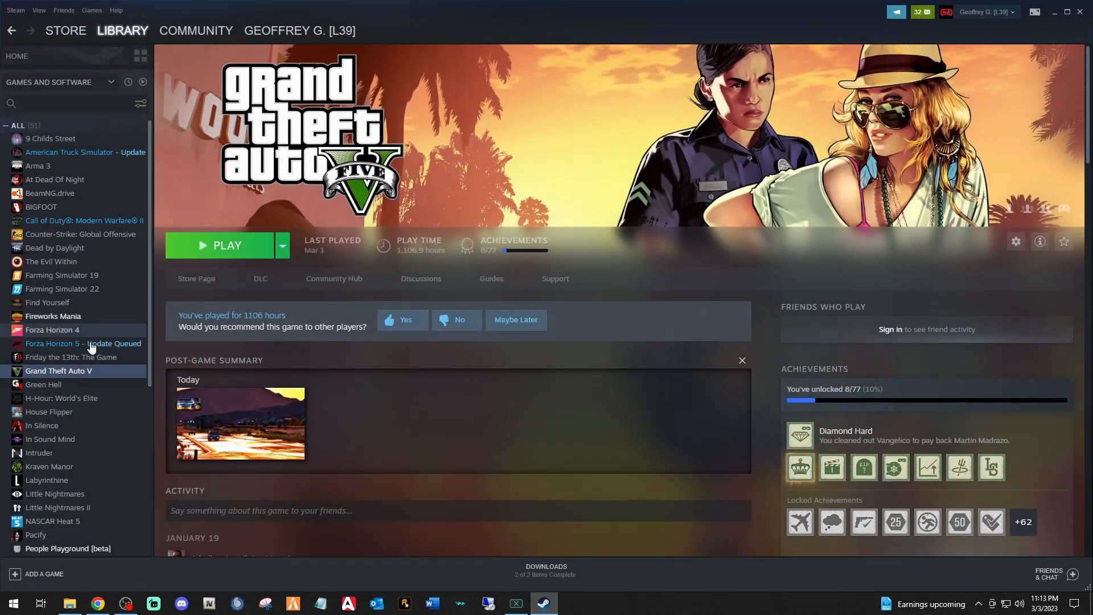
{"action": "left_click", "coordinate": [71, 55]}
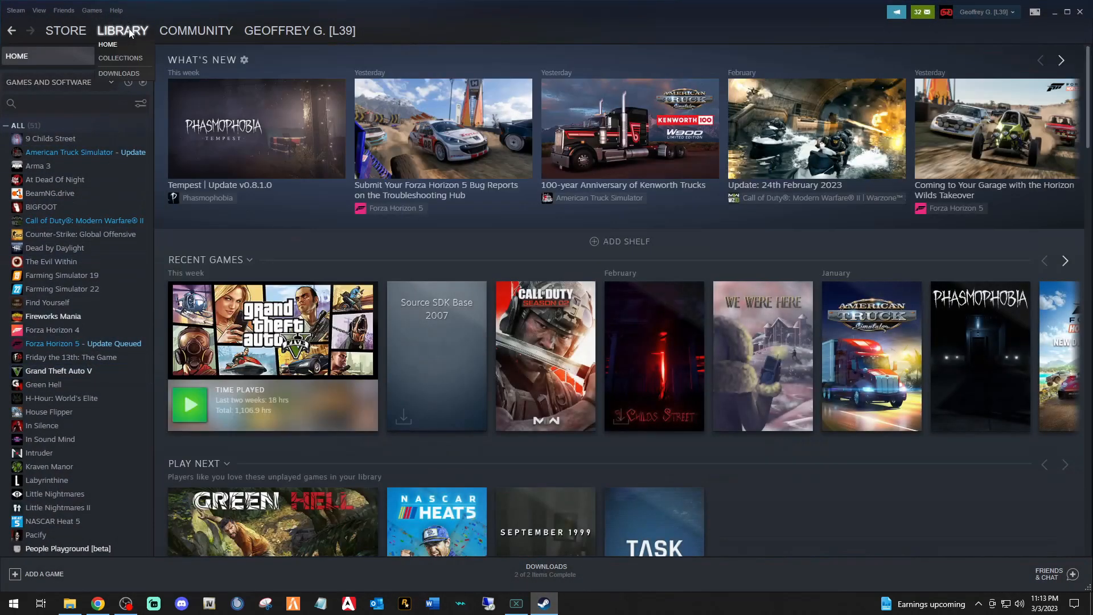
{"action": "right_click", "coordinate": [54, 371]}
{"action": "mouse_move", "coordinate": [87, 428]}
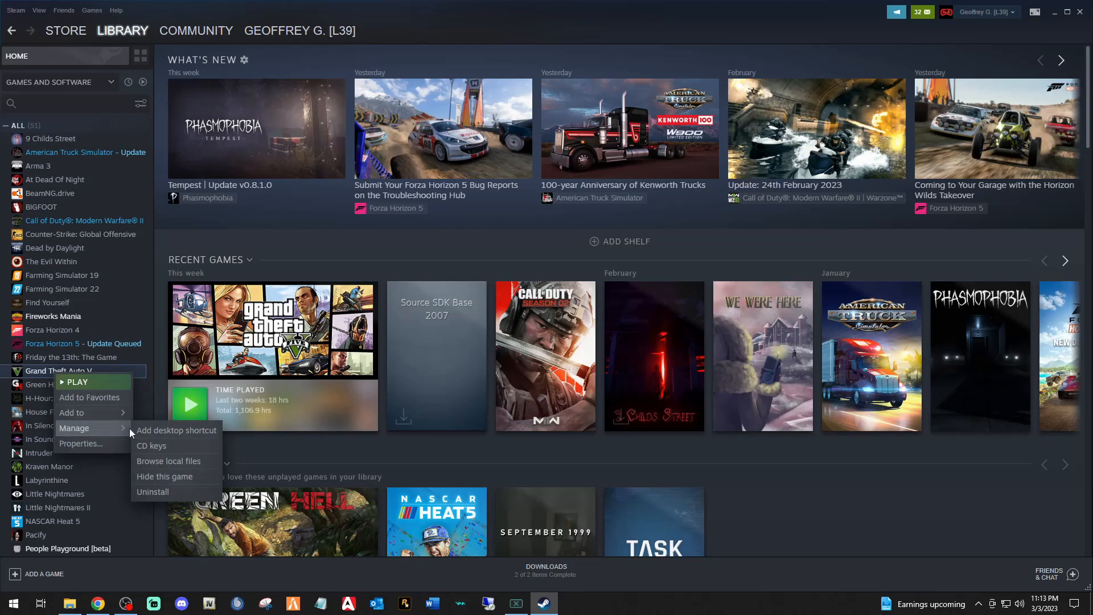
{"action": "left_click", "coordinate": [75, 443]}
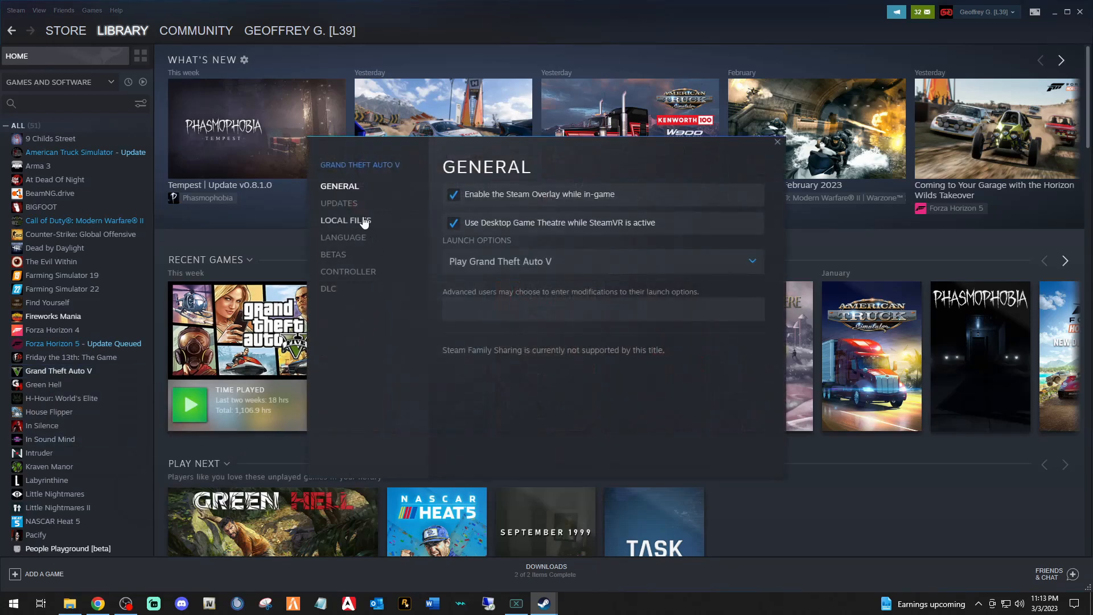
{"action": "left_click", "coordinate": [344, 223]}
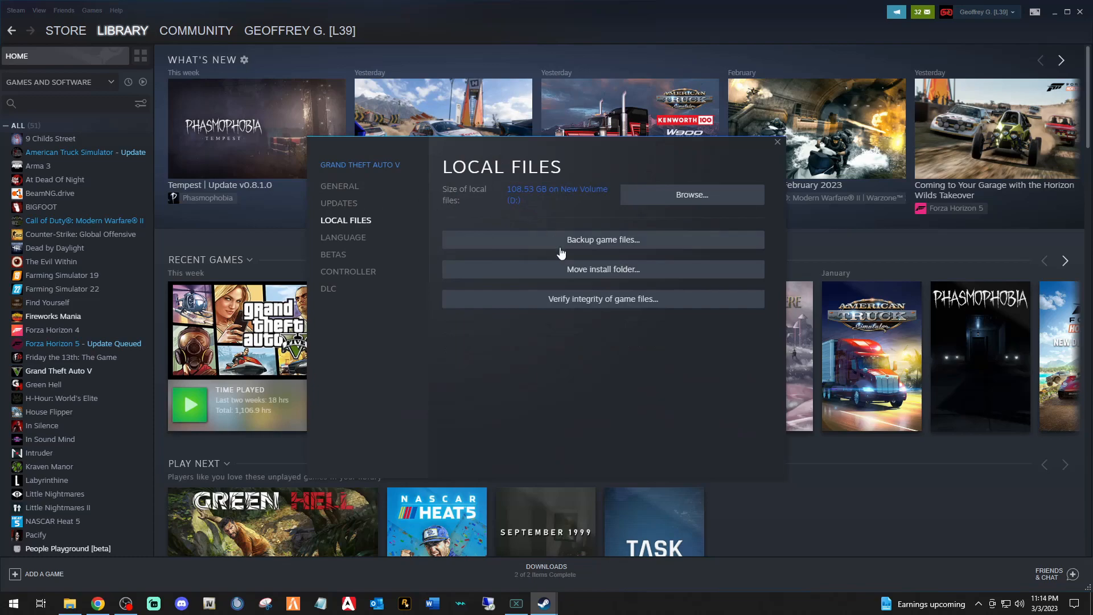
{"action": "left_click", "coordinate": [578, 303]}
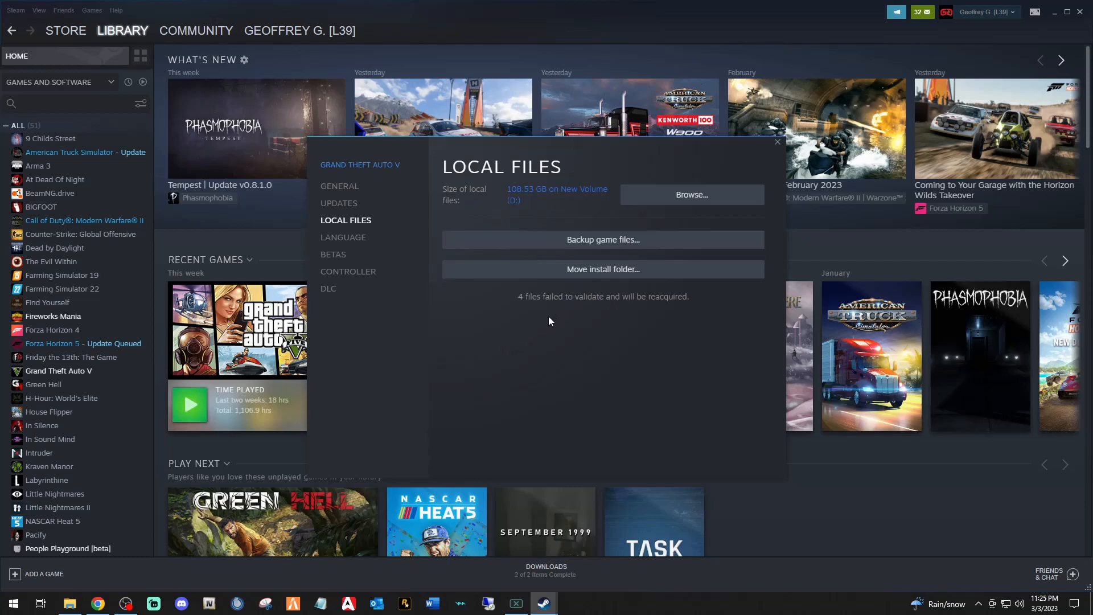
{"action": "left_click", "coordinate": [776, 142]}
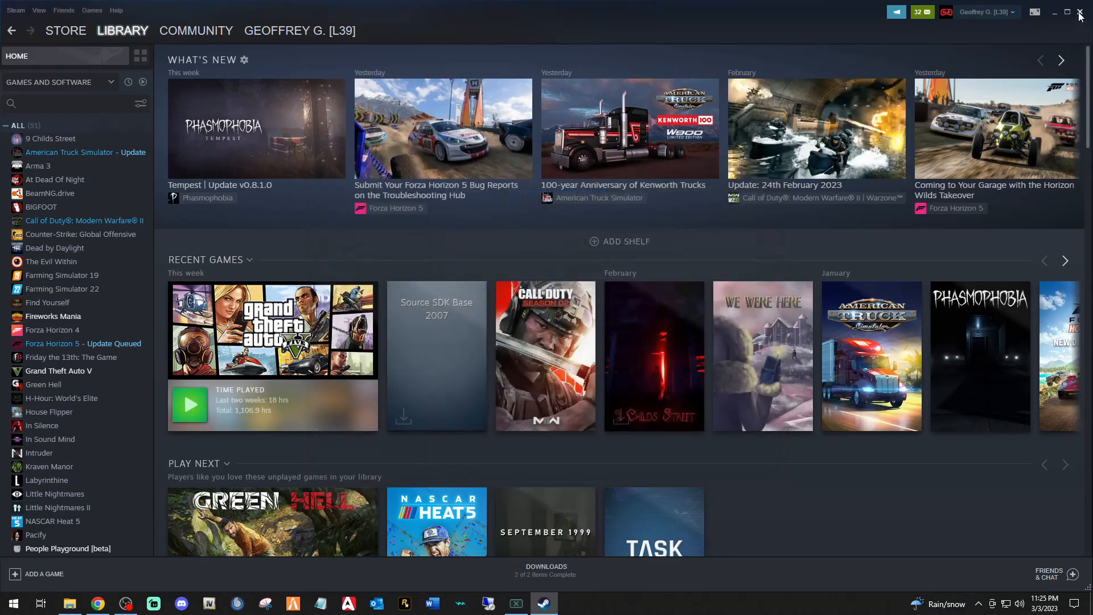
{"action": "left_click", "coordinate": [1079, 12]}
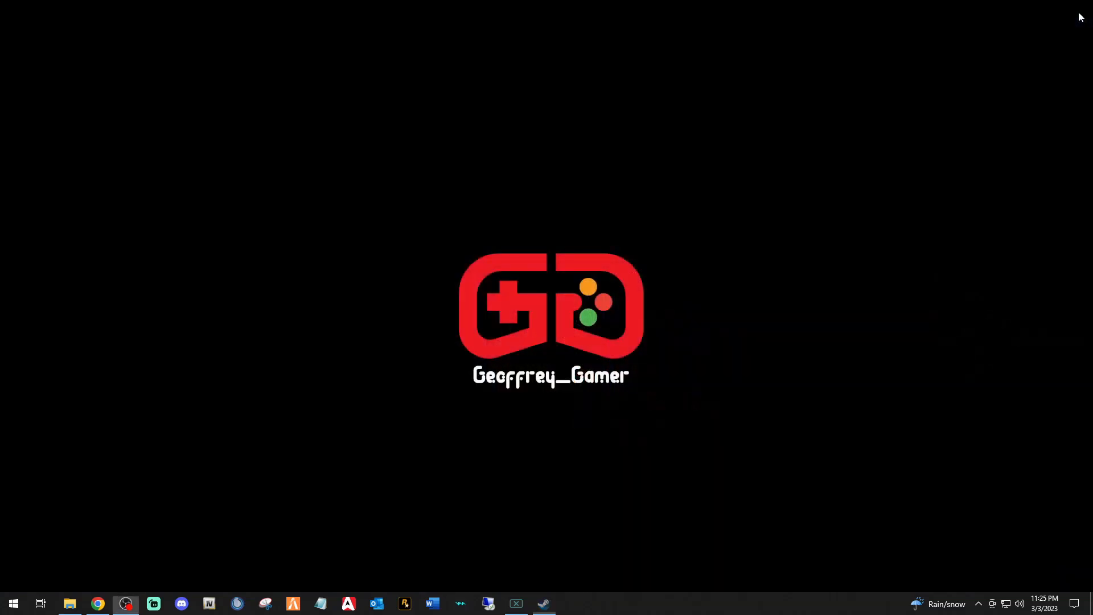
Return to File Explorer, refresh the Grand Theft Auto V folder and check the GTA5 application's file version
{"action": "left_click", "coordinate": [70, 602]}
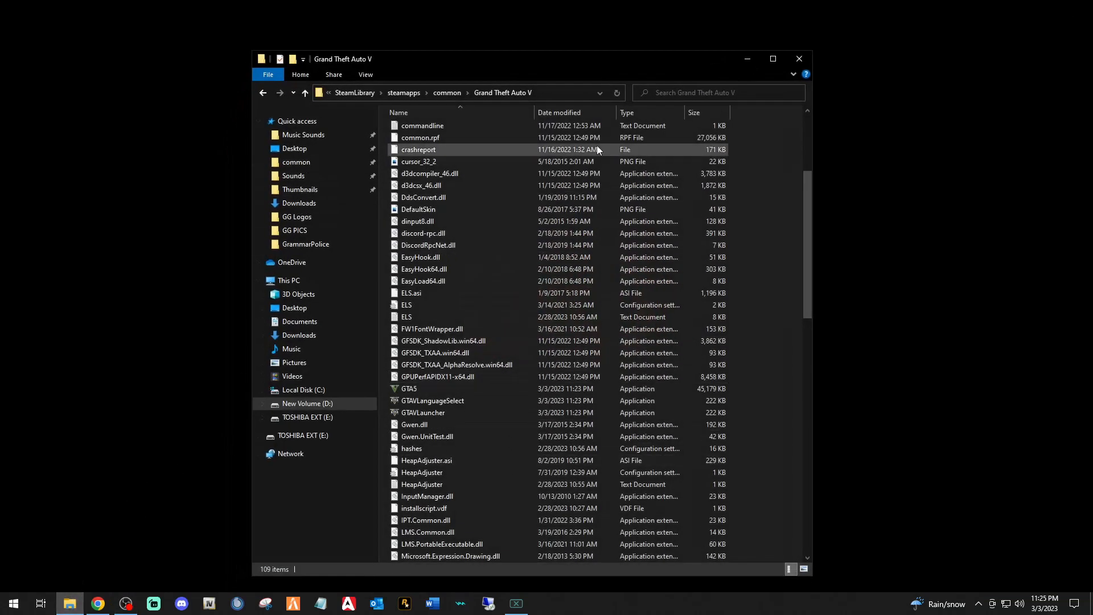
{"action": "left_click", "coordinate": [617, 93]}
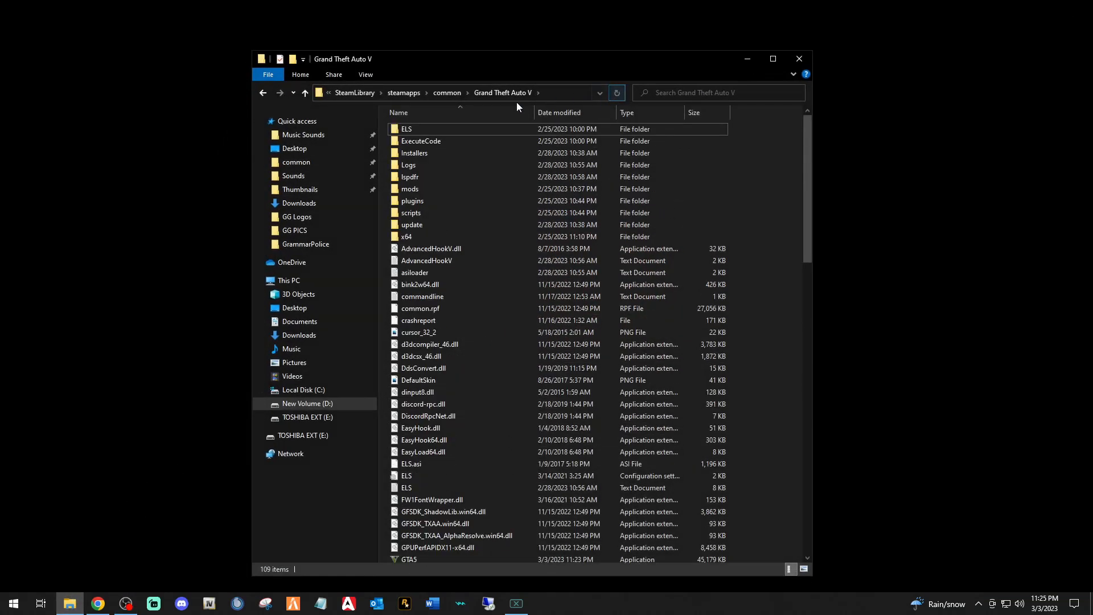
{"action": "scroll", "coordinate": [450, 340], "scroll_direction": "down", "scroll_amount": 8}
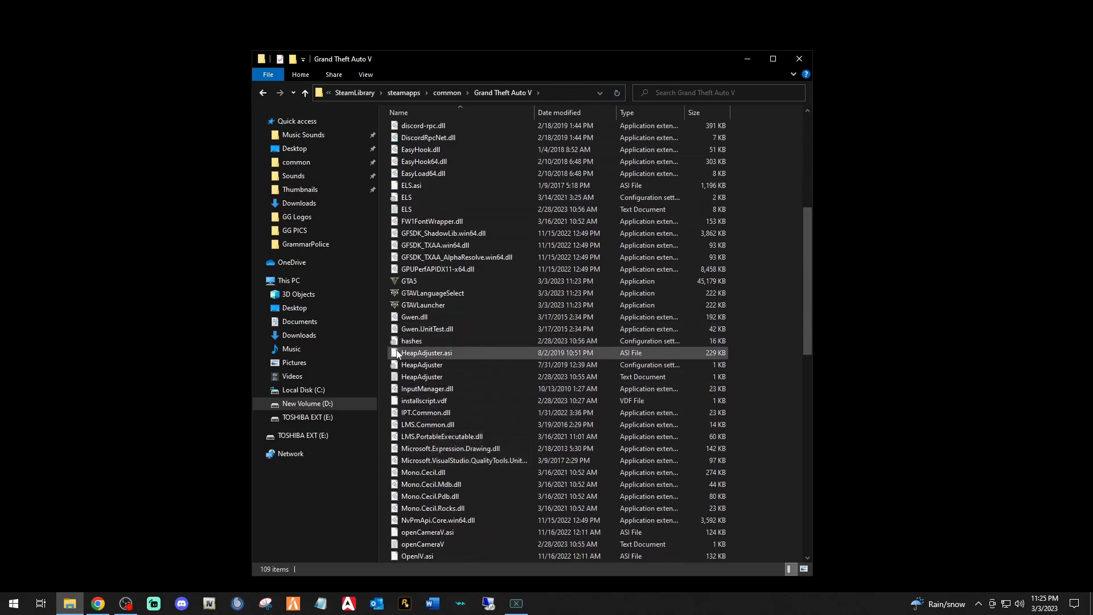
{"action": "mouse_move", "coordinate": [408, 280]}
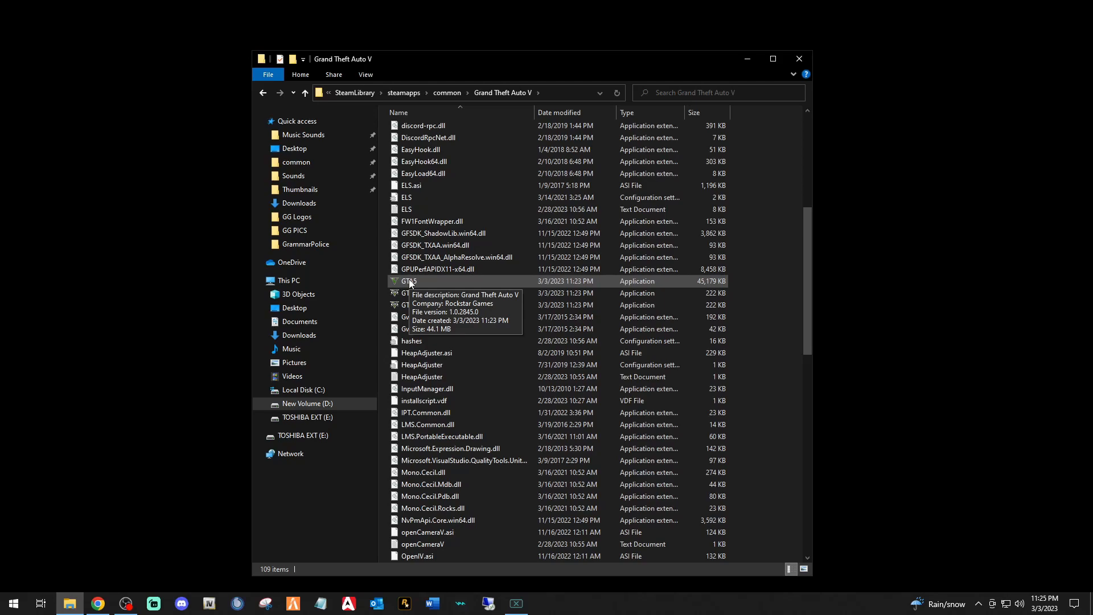
Launch RAGE Plugin Hook to check its supported game versions, and close it
{"action": "left_click", "coordinate": [401, 608]}
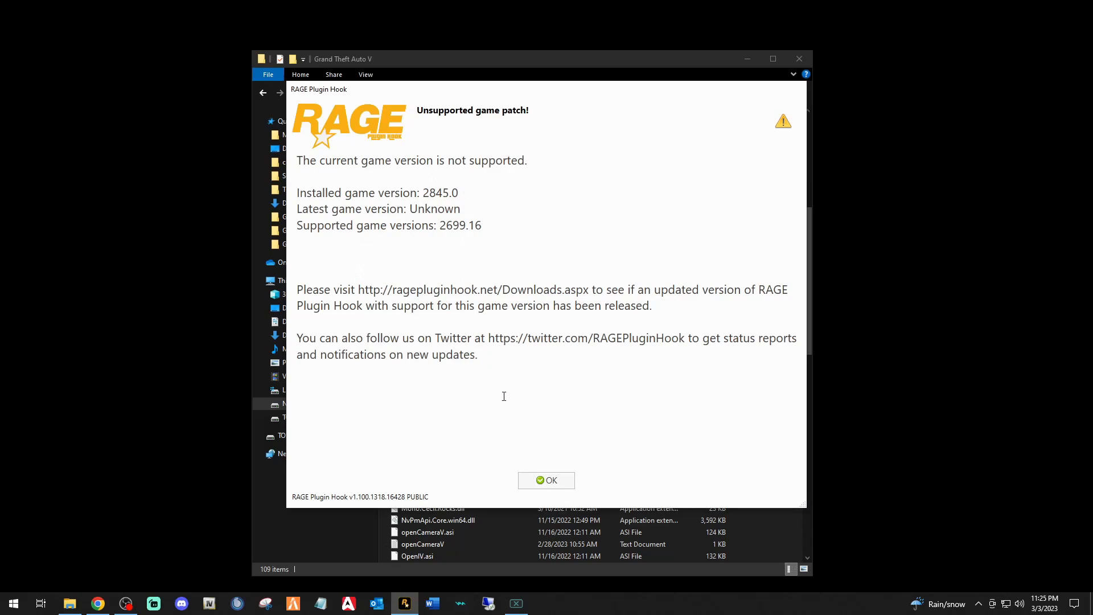
{"action": "left_click_drag", "start_coordinate": [440, 228], "coordinate": [467, 228]}
{"action": "left_click", "coordinate": [528, 482]}
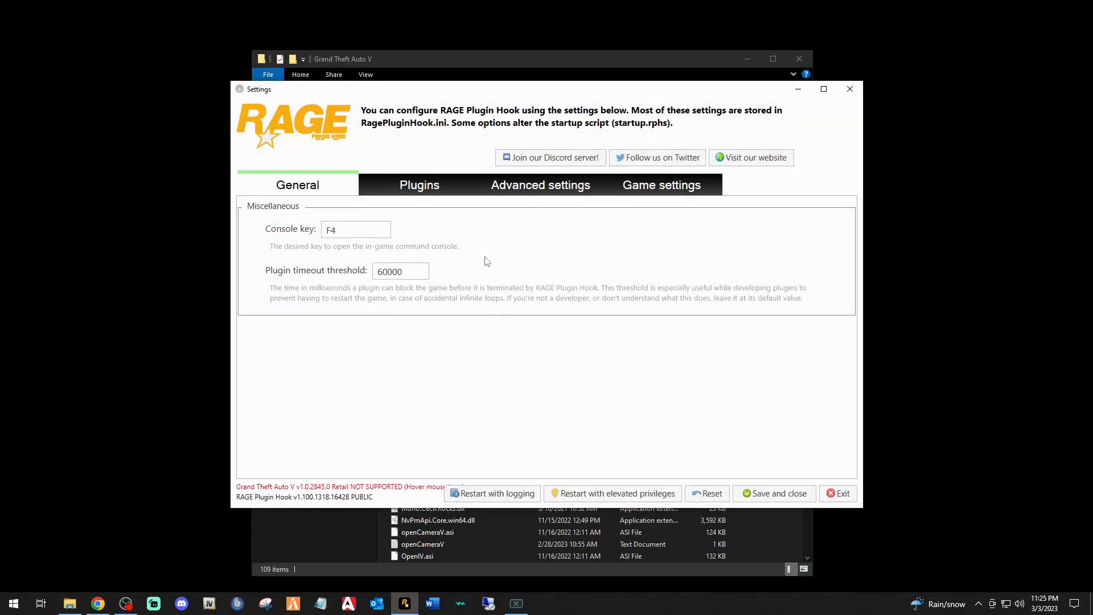
{"action": "left_click", "coordinate": [850, 89]}
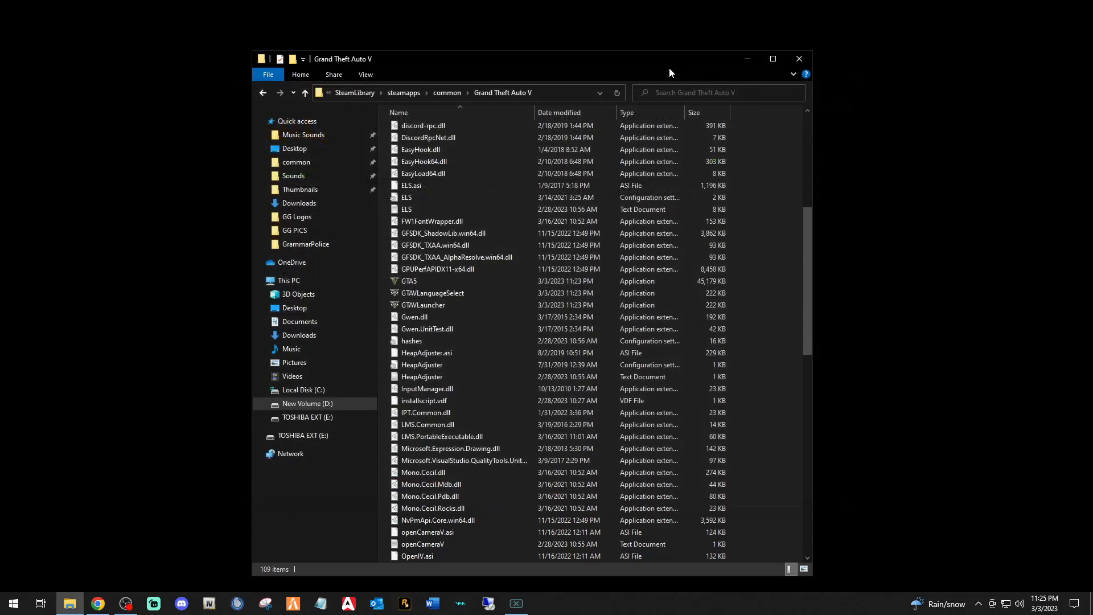
Move the game folder window aside and create a desktop folder named "2845 gtav"
{"action": "left_click_drag", "start_coordinate": [639, 60], "coordinate": [436, 33]}
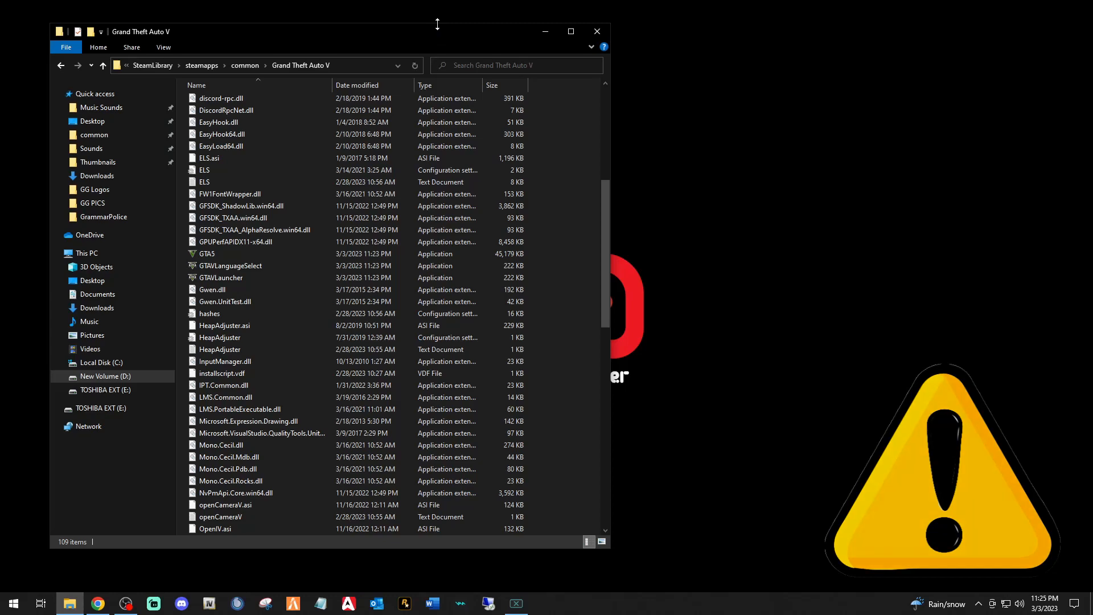
{"action": "right_click", "coordinate": [784, 94]}
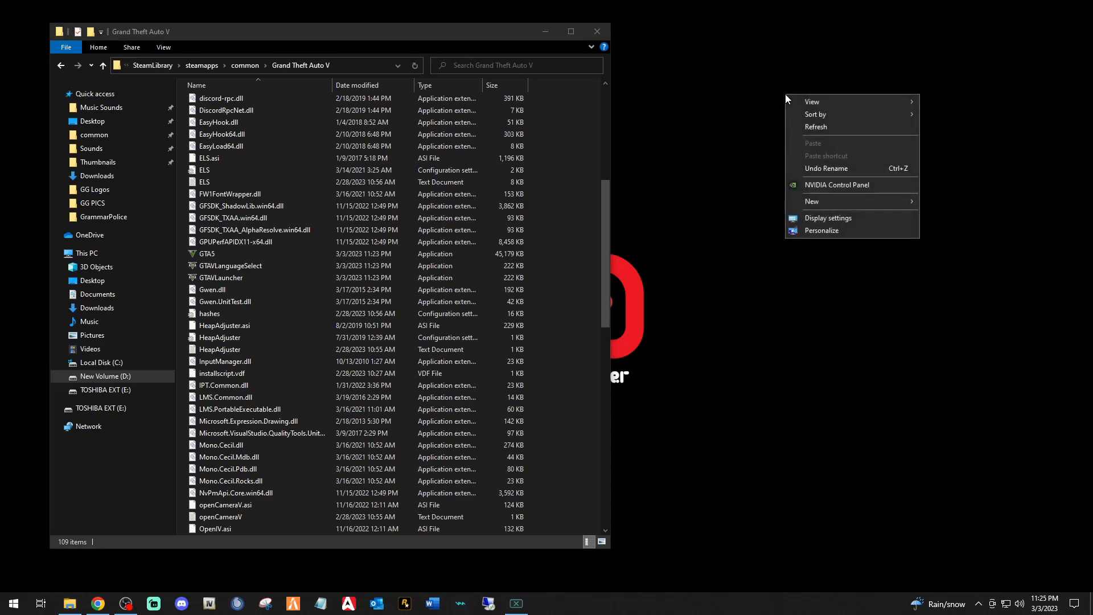
{"action": "mouse_move", "coordinate": [821, 201]}
{"action": "left_click", "coordinate": [948, 201]}
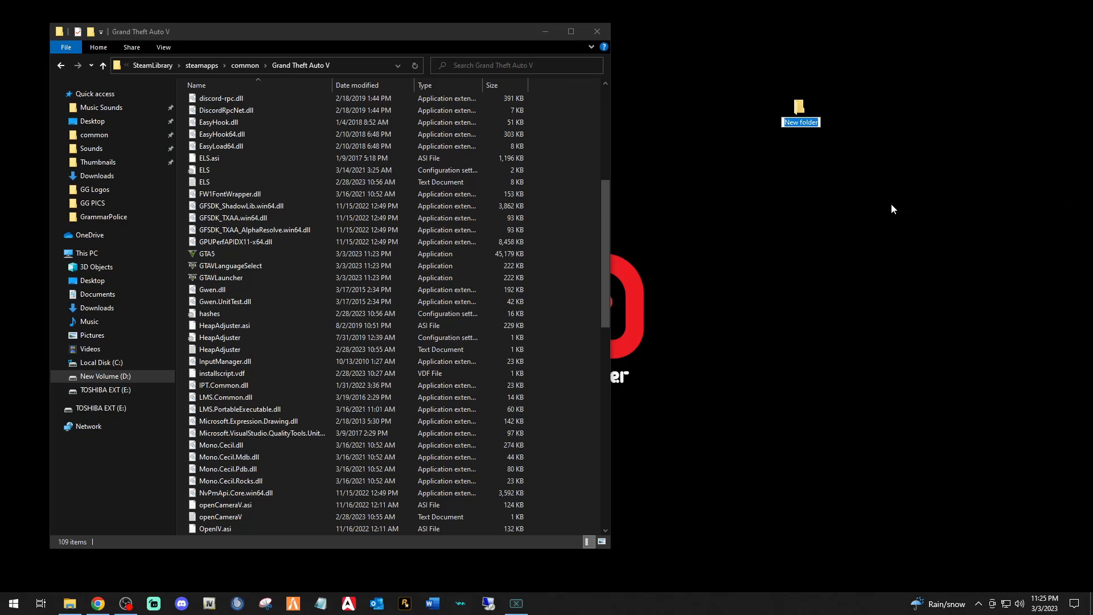
{"action": "type", "text": "2845 gtav"}
{"action": "key", "text": "Return"}
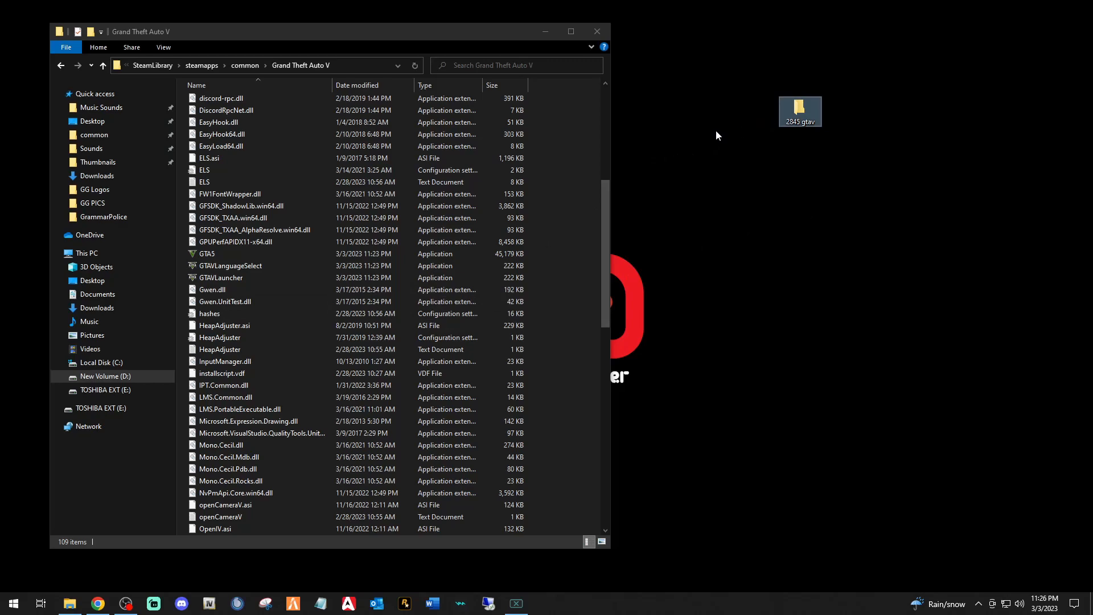
Copy the GTA5, GTAVLanguageSelect, GTAVLauncher and PlayGTAV applications from the game folder into the "2845 gtav" desktop folder
{"action": "scroll", "coordinate": [322, 329], "scroll_direction": "down", "scroll_amount": 3}
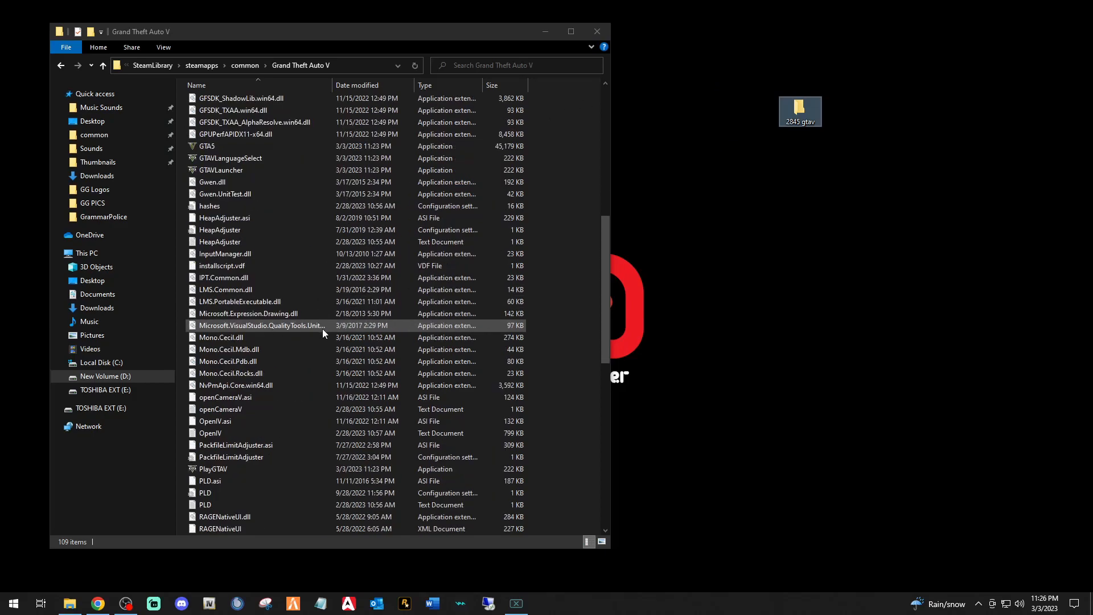
{"action": "left_click", "coordinate": [208, 147]}
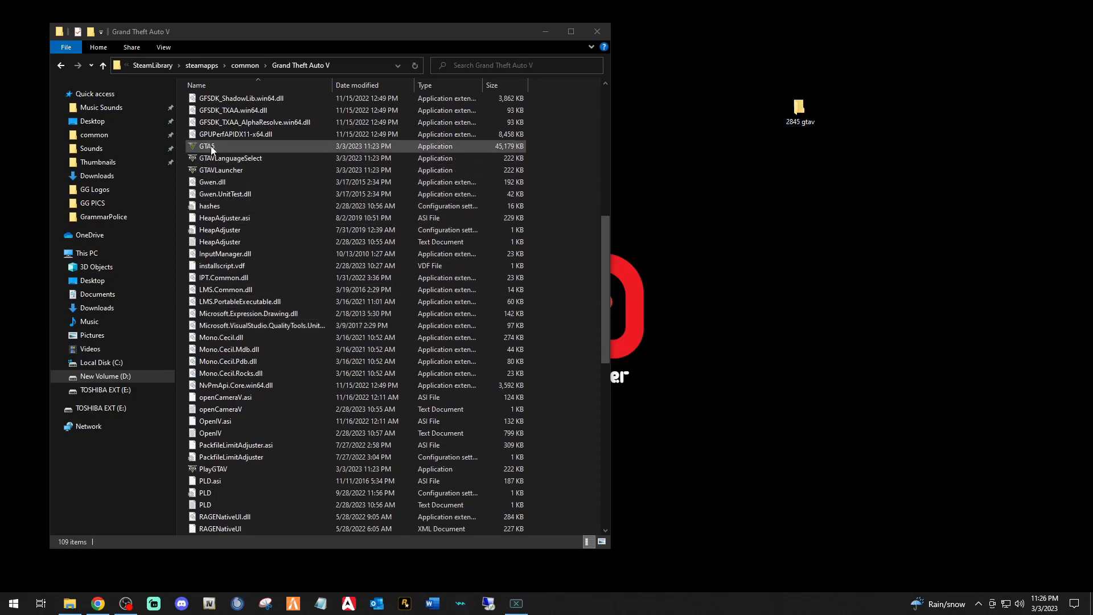
{"action": "left_click", "coordinate": [219, 159], "text": "shift"}
{"action": "left_click", "coordinate": [215, 170], "text": "ctrl"}
{"action": "left_click", "coordinate": [211, 469], "text": "ctrl"}
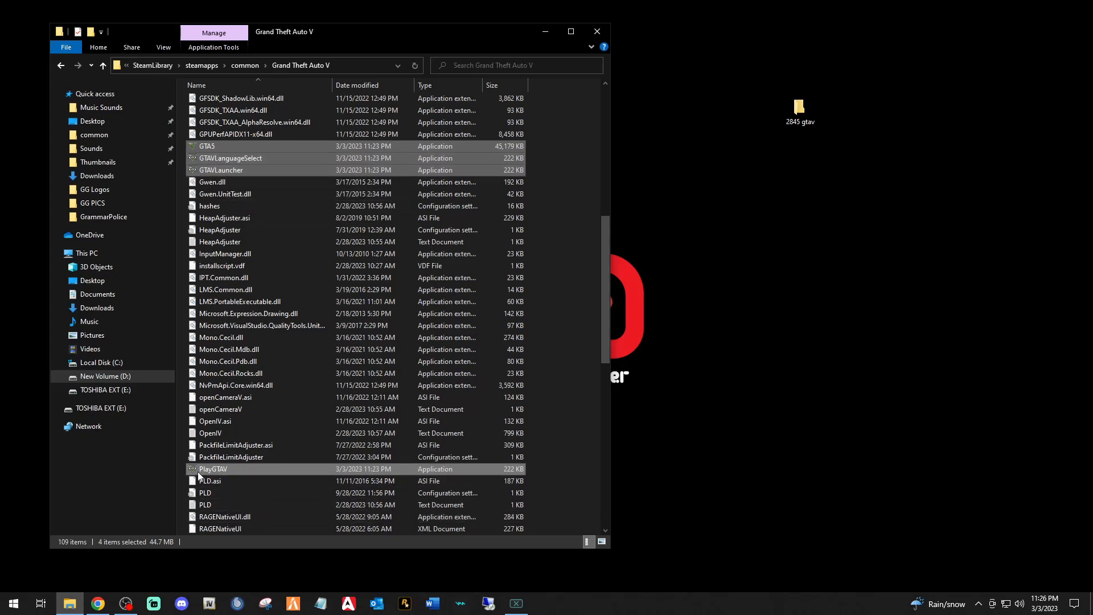
{"action": "right_click", "coordinate": [237, 159]}
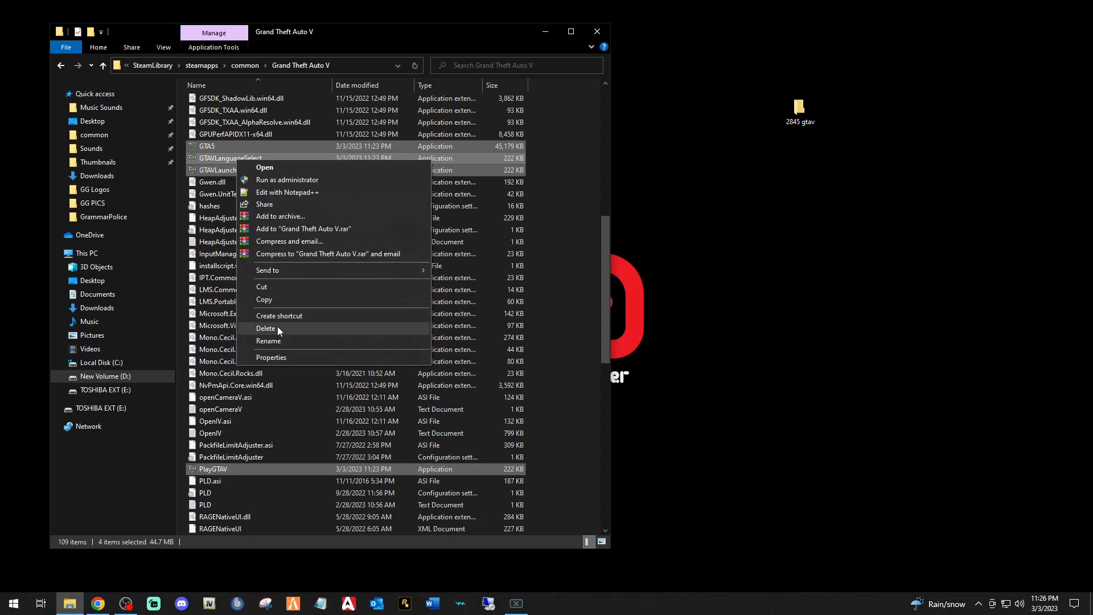
{"action": "left_click", "coordinate": [277, 301]}
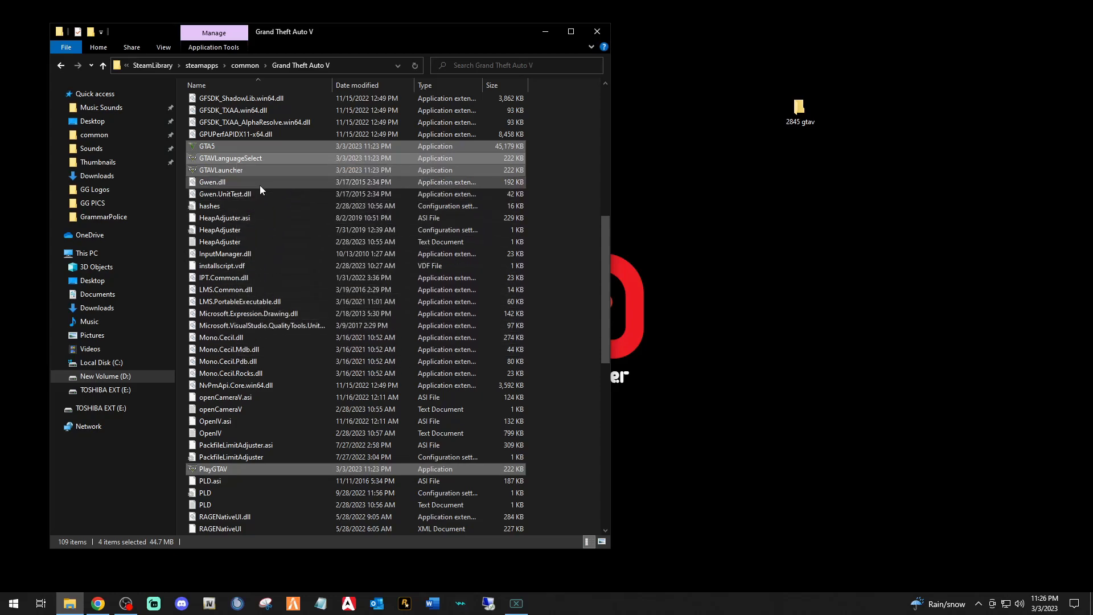
{"action": "left_click_drag", "start_coordinate": [250, 155], "coordinate": [791, 124]}
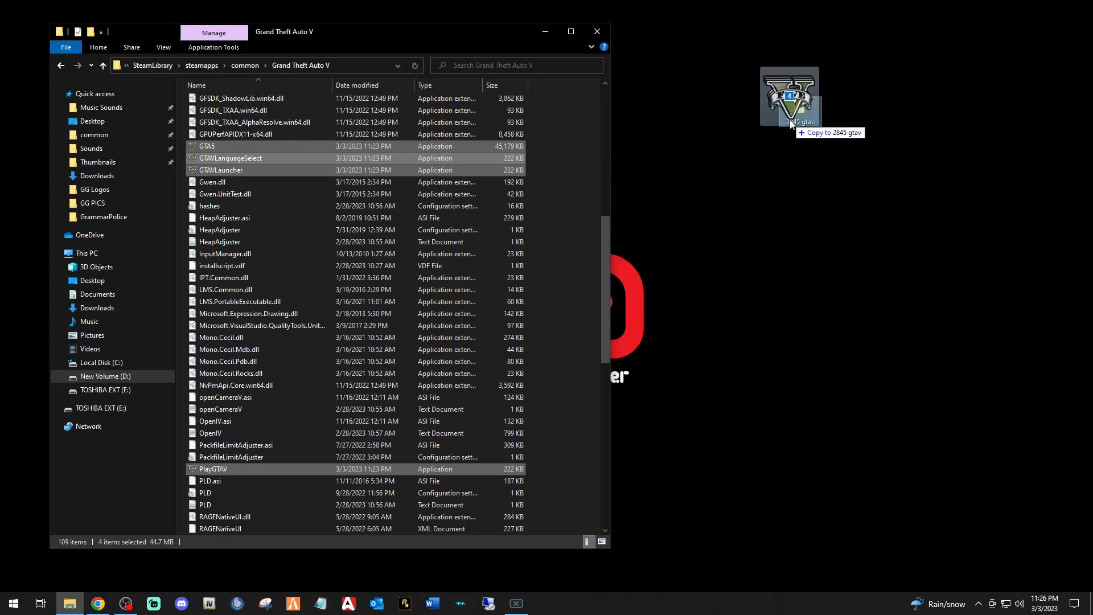
{"action": "left_click_drag", "start_coordinate": [791, 124], "coordinate": [795, 123]}
{"action": "left_click_drag", "start_coordinate": [347, 144], "coordinate": [312, 165]}
{"action": "right_click", "coordinate": [312, 165]}
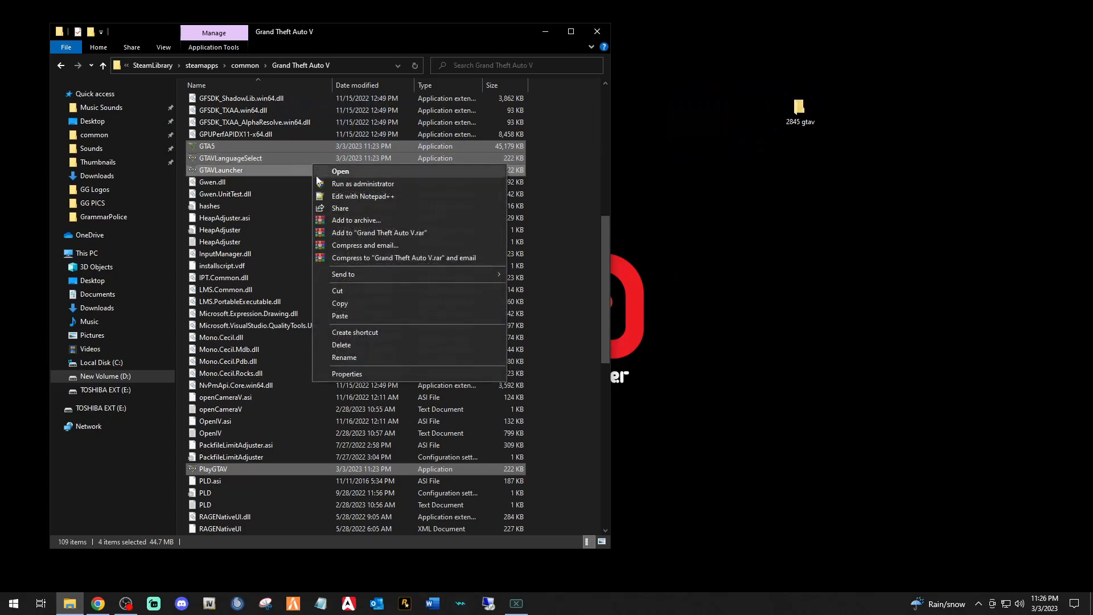
{"action": "left_click", "coordinate": [345, 303]}
{"action": "right_click", "coordinate": [799, 108]}
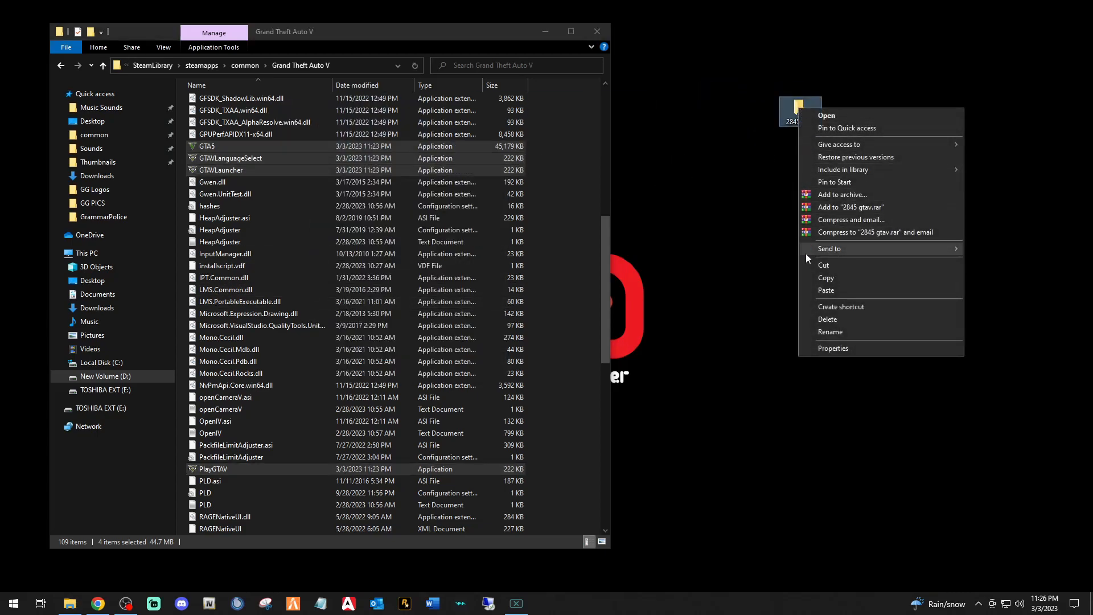
{"action": "left_click", "coordinate": [828, 290]}
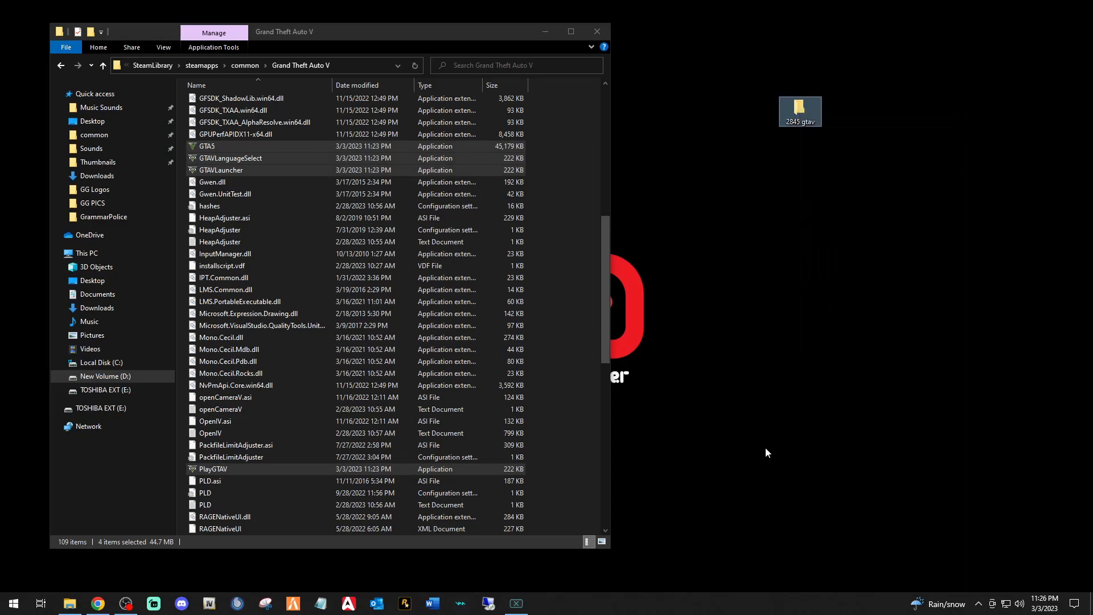
Open the "2845 gtav" desktop folder to check the copied applications, close it and clear the selection in the game folder
{"action": "double_click", "coordinate": [798, 113]}
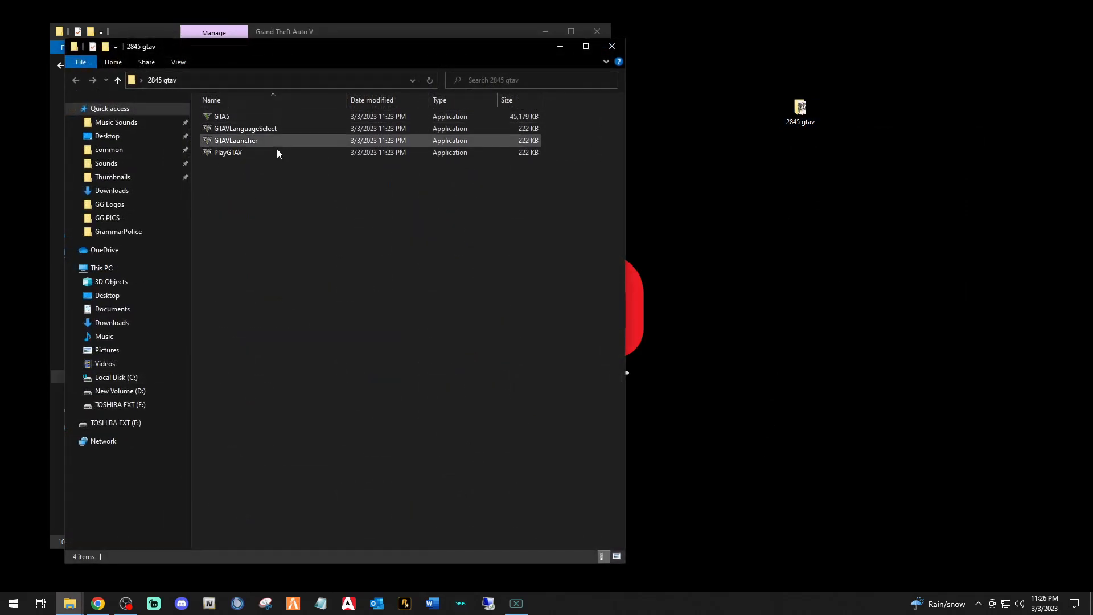
{"action": "left_click", "coordinate": [612, 48]}
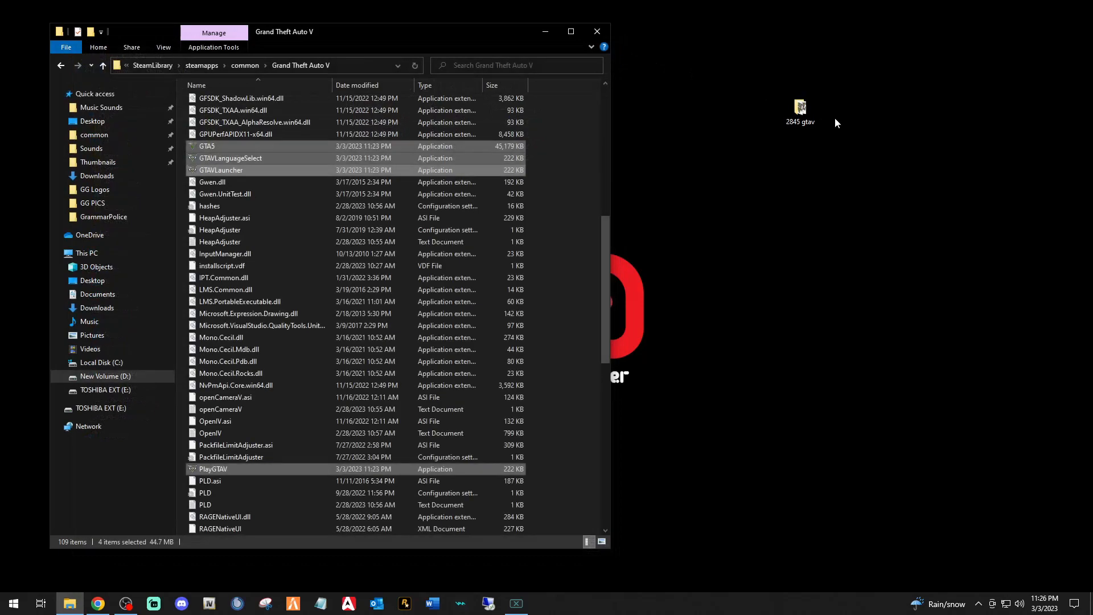
{"action": "left_click", "coordinate": [804, 116]}
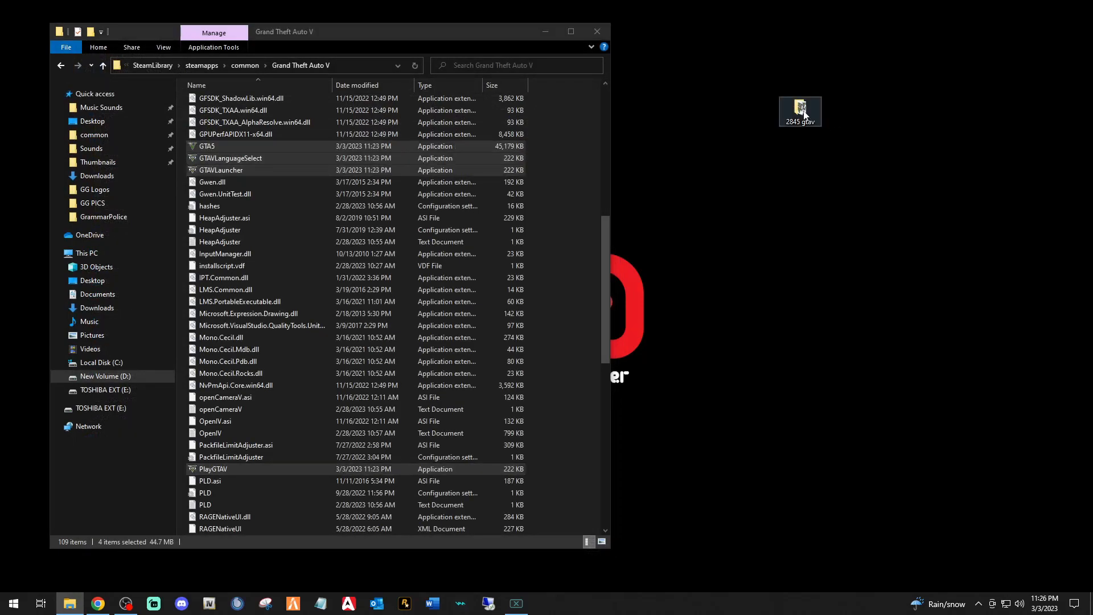
{"action": "left_click", "coordinate": [171, 201]}
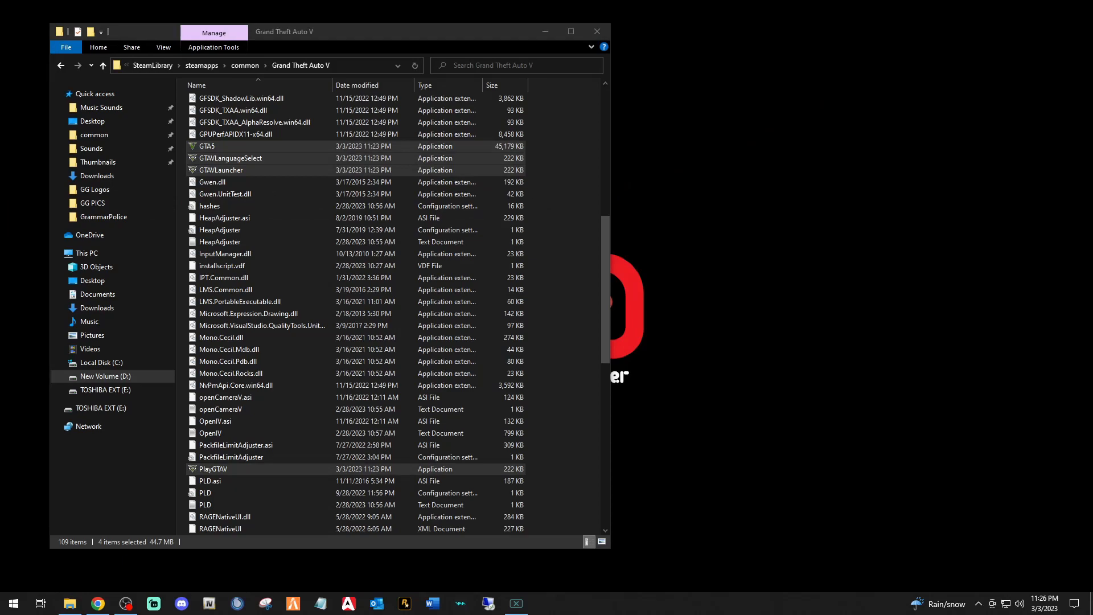
{"action": "left_click", "coordinate": [580, 350]}
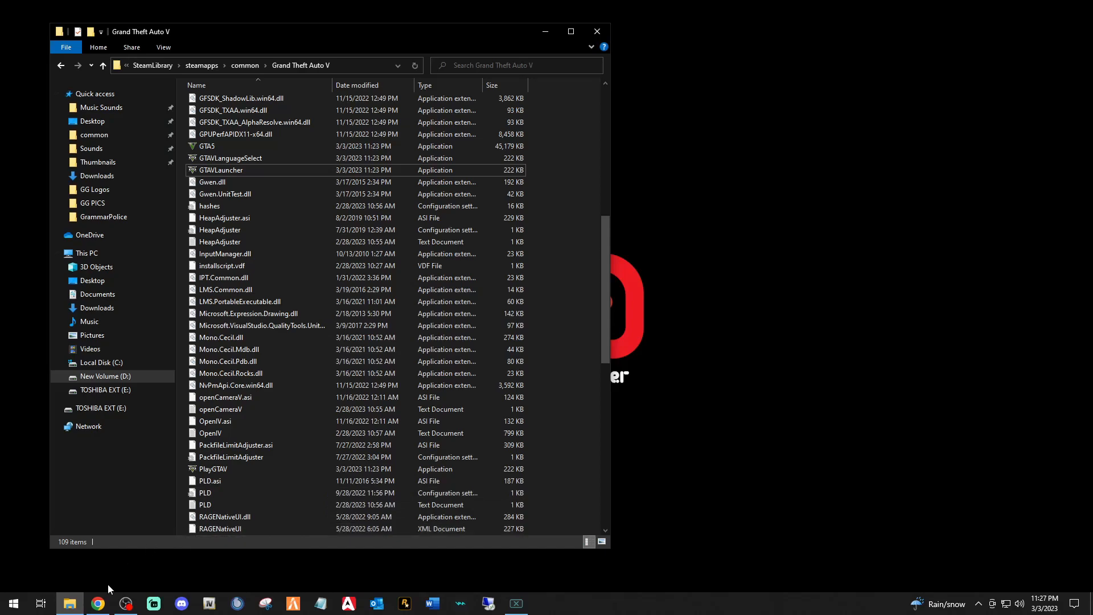
Switch to Chrome and check which game version the LSPD First Response download page supports
{"action": "left_click", "coordinate": [98, 604]}
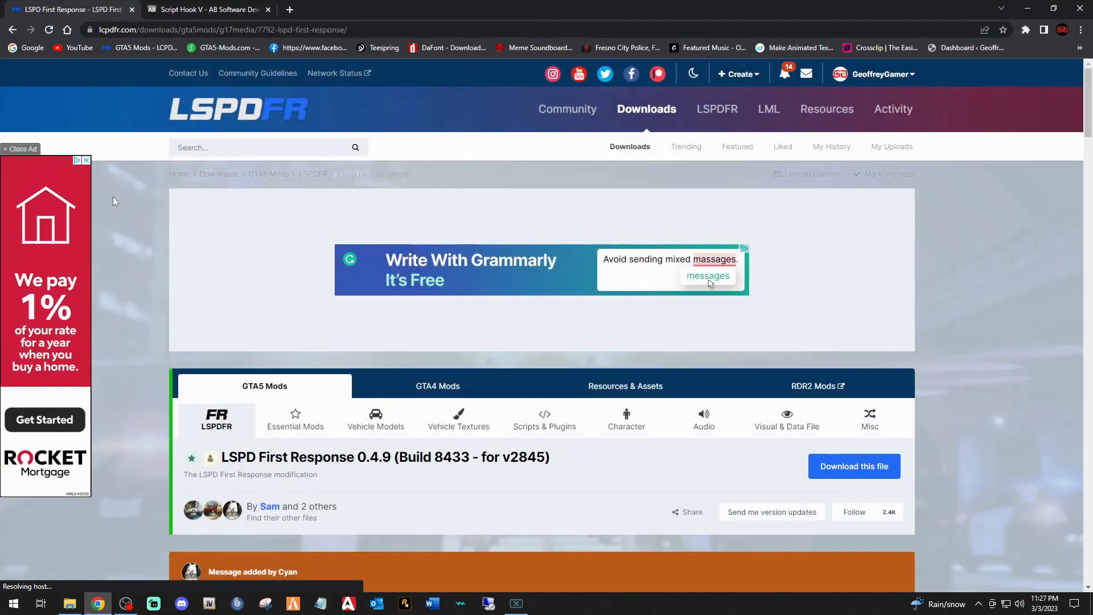
{"action": "scroll", "coordinate": [378, 444], "scroll_direction": "down", "scroll_amount": 4}
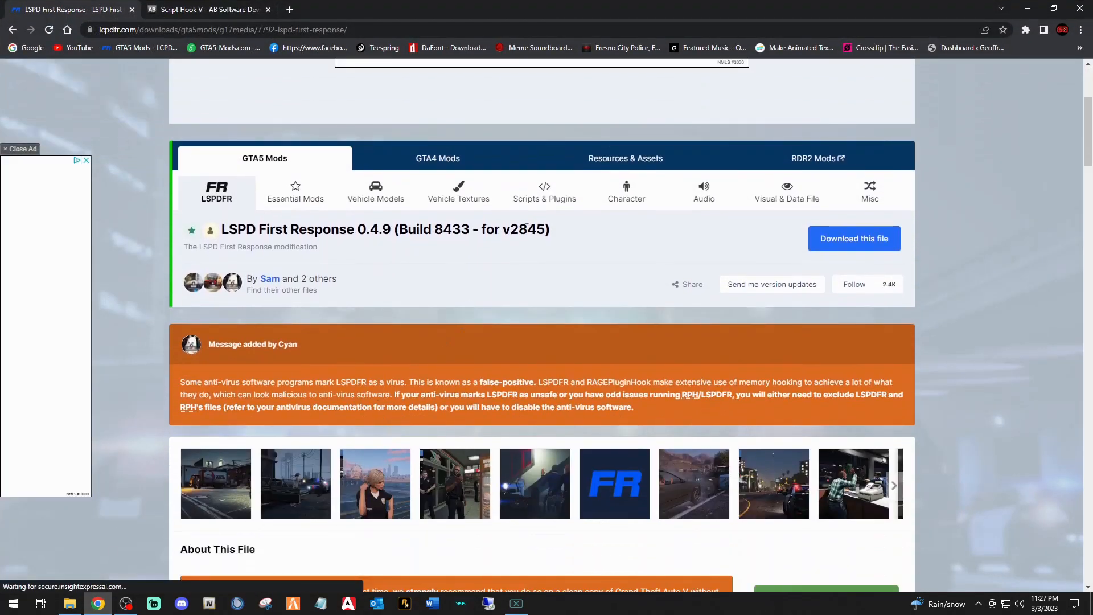
{"action": "left_click_drag", "start_coordinate": [511, 229], "coordinate": [550, 230]}
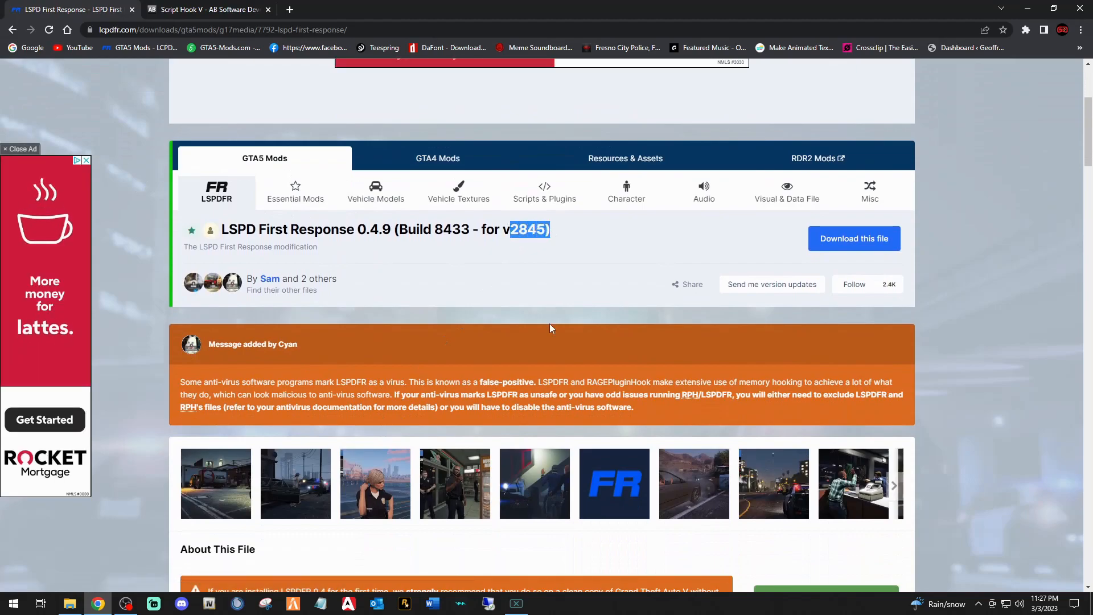
{"action": "left_click", "coordinate": [604, 252]}
{"action": "scroll", "coordinate": [709, 265], "scroll_direction": "down", "scroll_amount": 12}
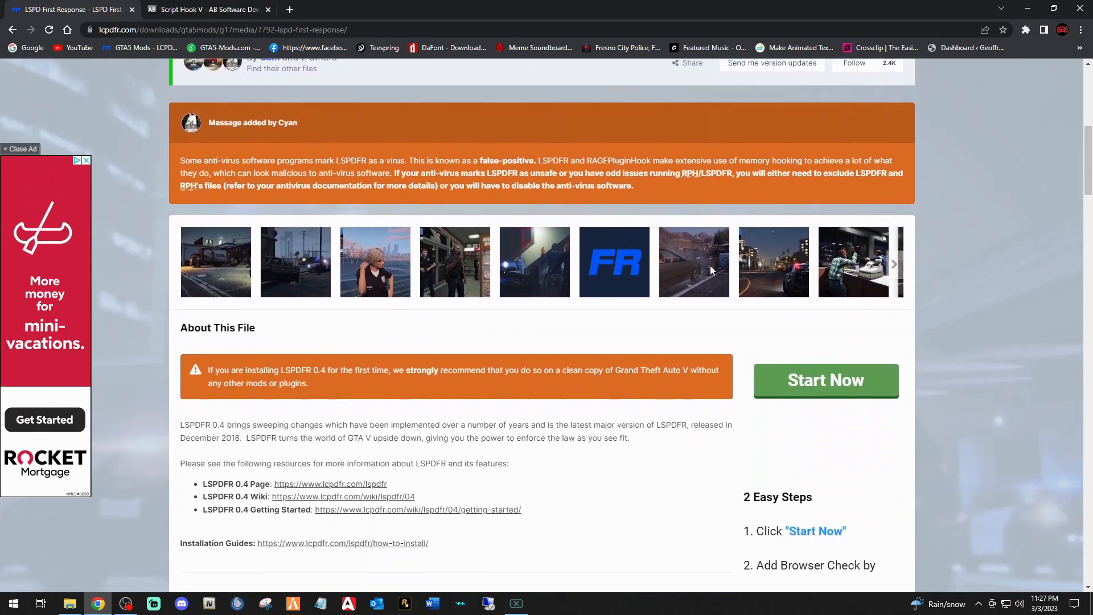
Agree to the LSPD First Response terms and download LSPDFR_049_8432_Manual_Install_2845.zip
{"action": "left_click", "coordinate": [820, 254]}
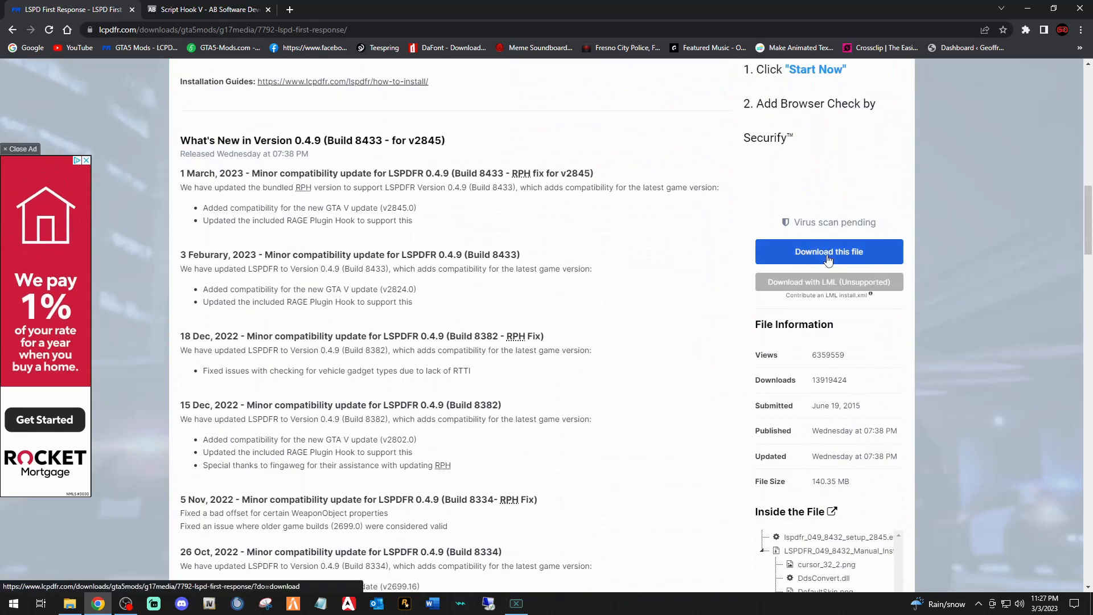
{"action": "scroll", "coordinate": [569, 296], "scroll_direction": "down", "scroll_amount": 20}
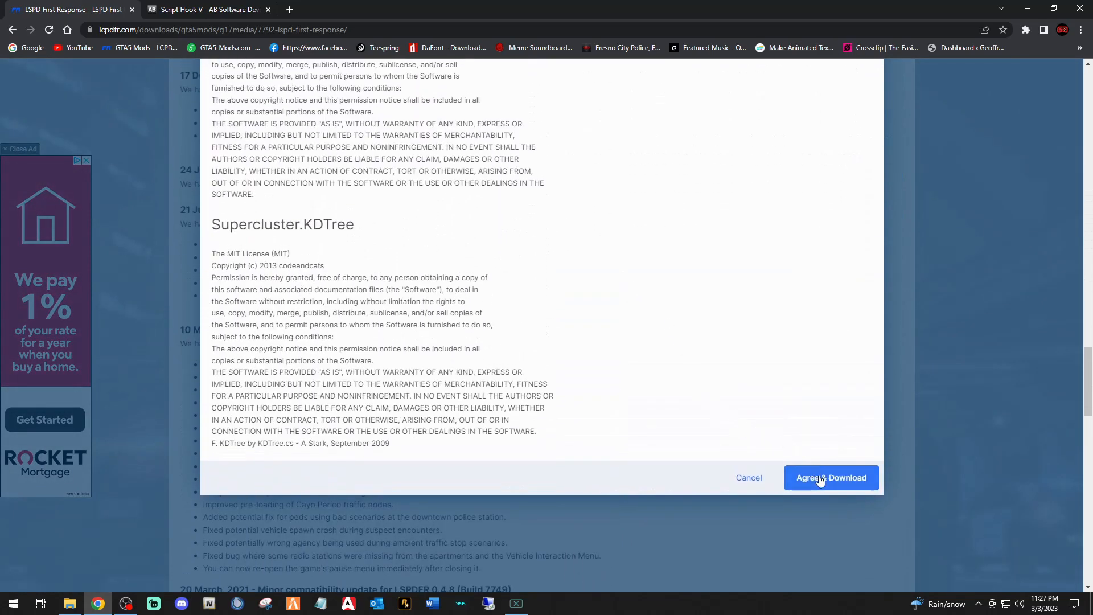
{"action": "left_click", "coordinate": [819, 475]}
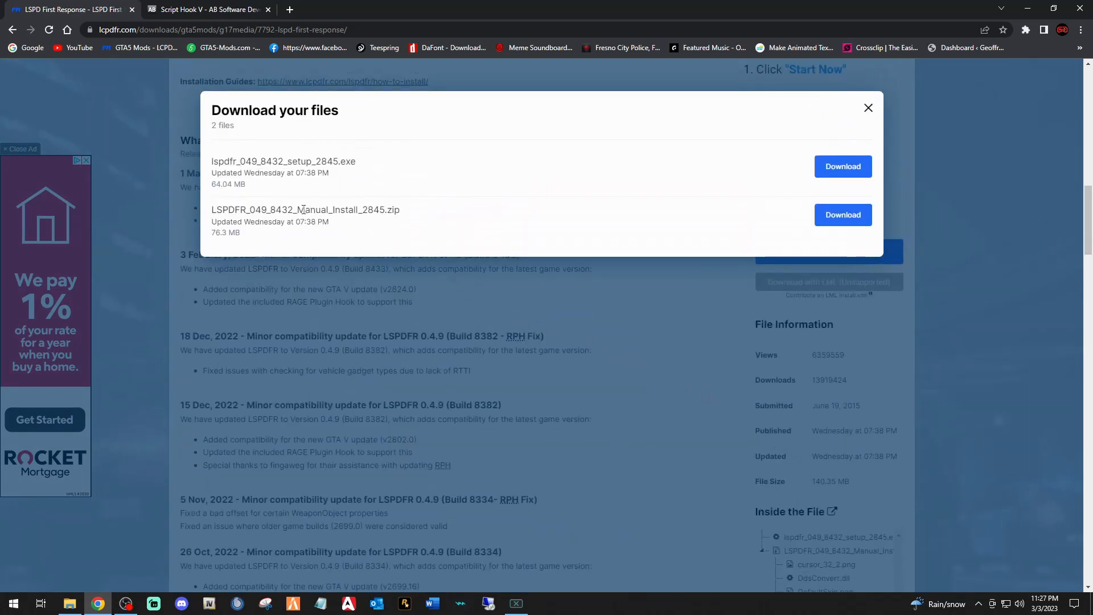
{"action": "left_click_drag", "start_coordinate": [296, 210], "coordinate": [355, 209]}
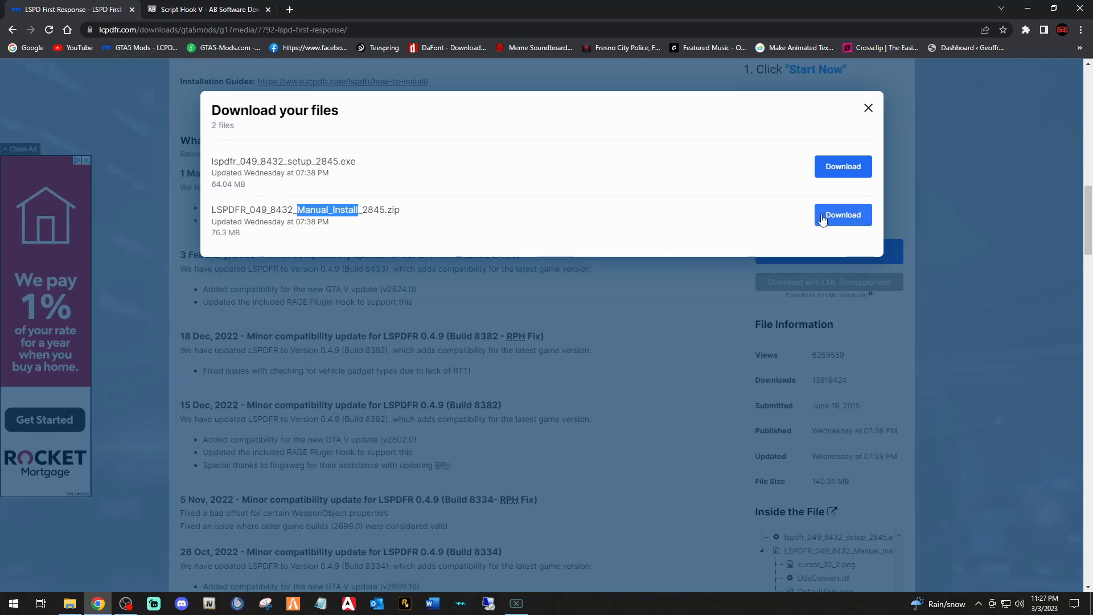
{"action": "left_click", "coordinate": [825, 215]}
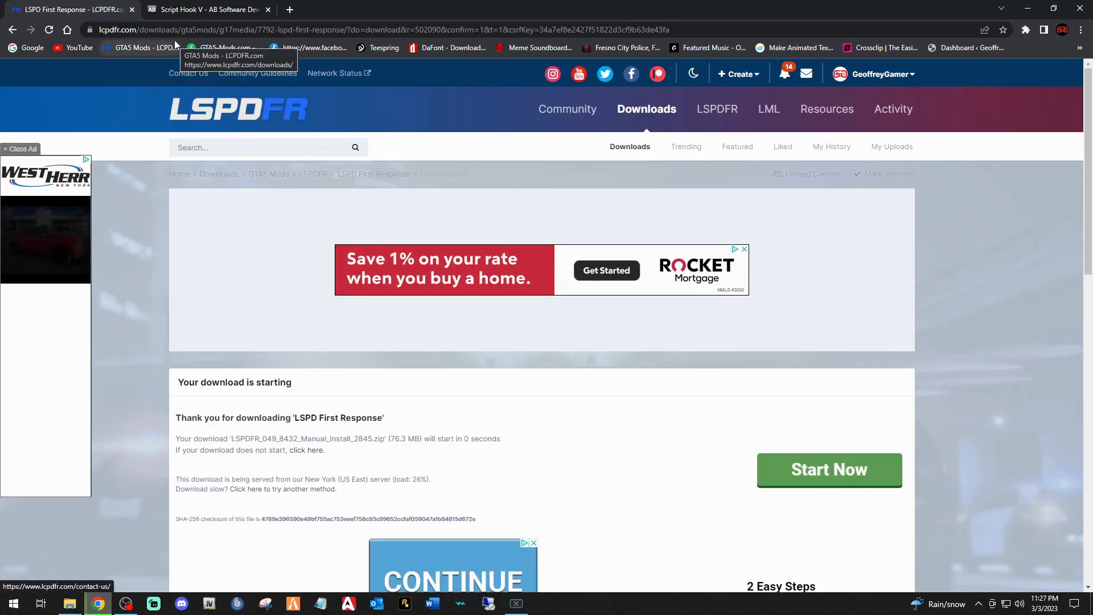
Go to the Script Hook V page and check the library's version and supported game patches
{"action": "left_click", "coordinate": [205, 11]}
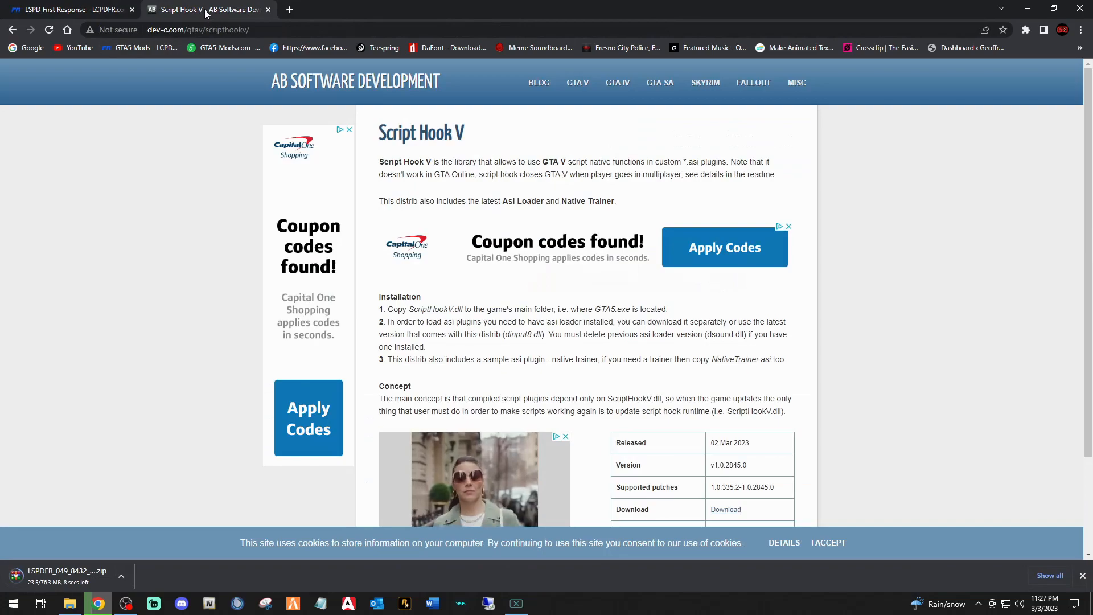
{"action": "scroll", "coordinate": [562, 368], "scroll_direction": "down", "scroll_amount": 2}
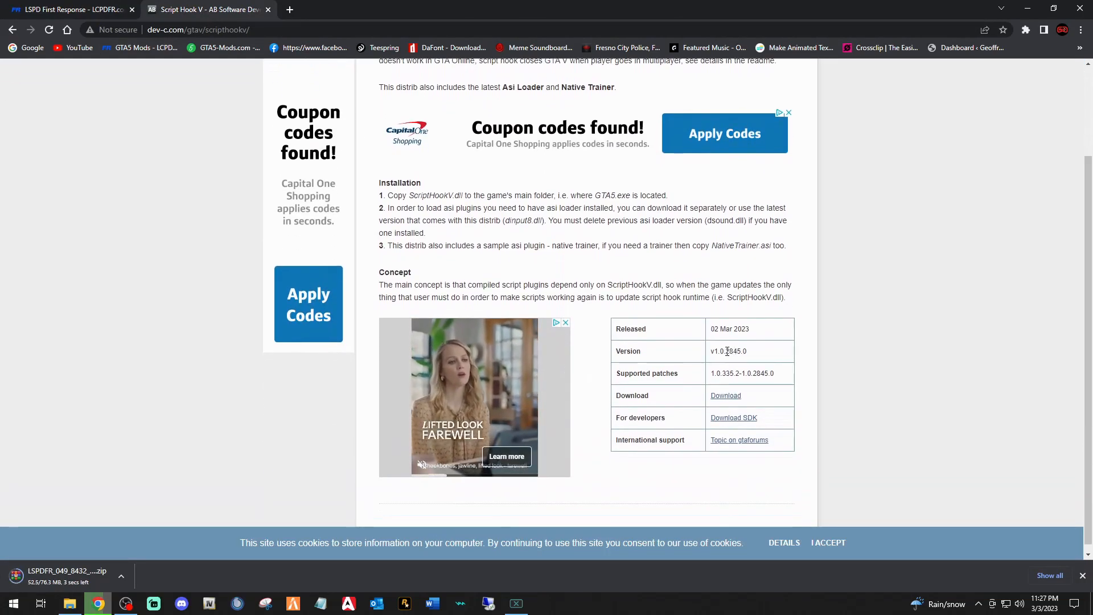
{"action": "left_click_drag", "start_coordinate": [724, 351], "coordinate": [741, 352]}
{"action": "left_click", "coordinate": [760, 355]}
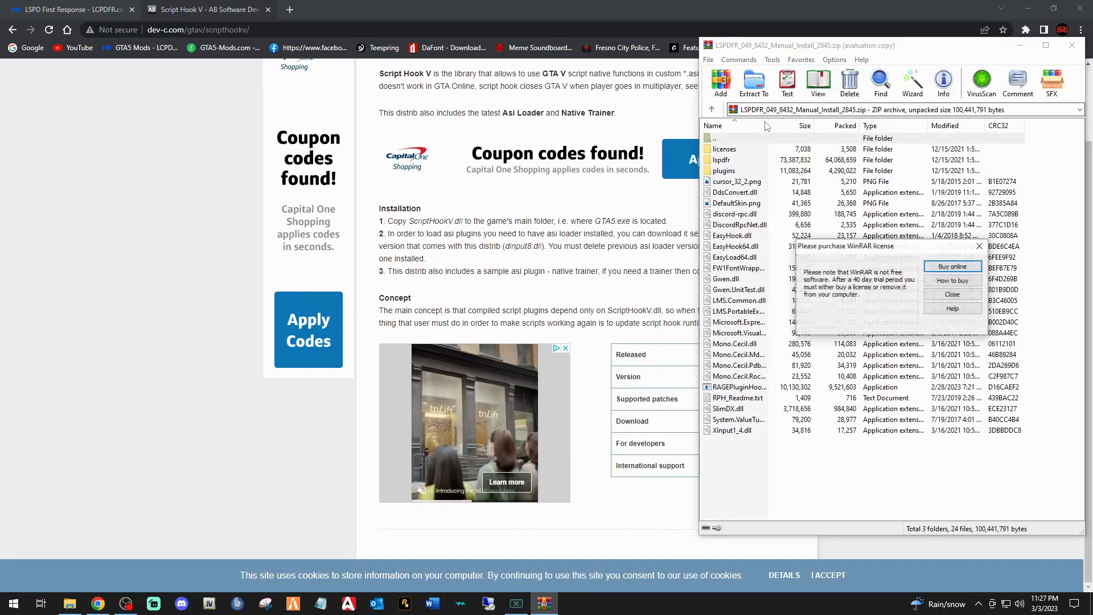
Download ScriptHookV_1.0.2845.0.zip, keeping it and the LSPDFR archive open in minimized WinRAR windows
{"action": "left_click", "coordinate": [939, 299]}
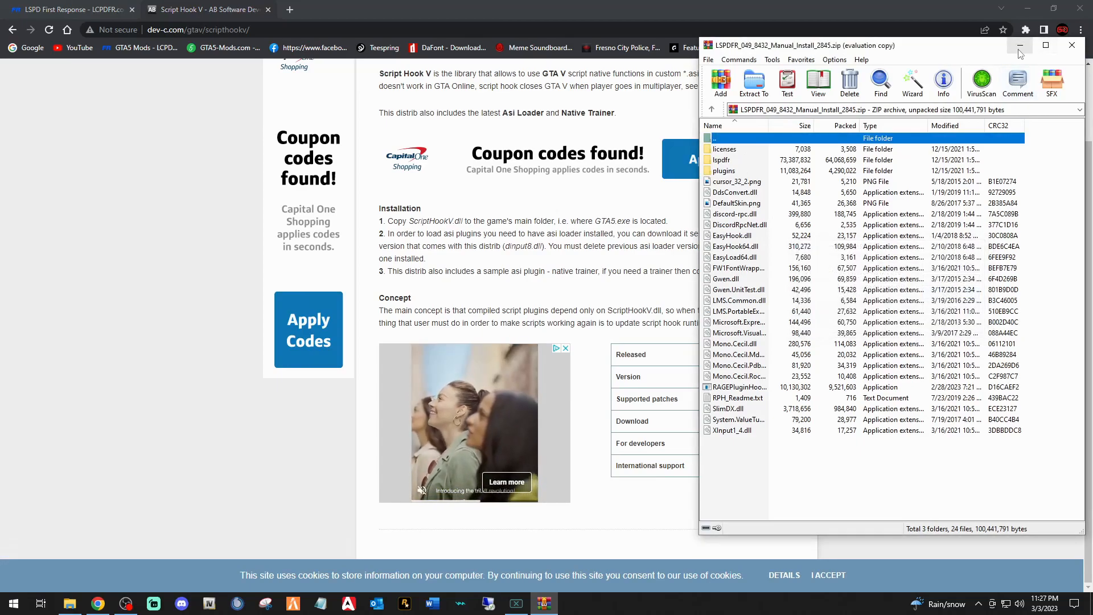
{"action": "left_click", "coordinate": [1020, 45]}
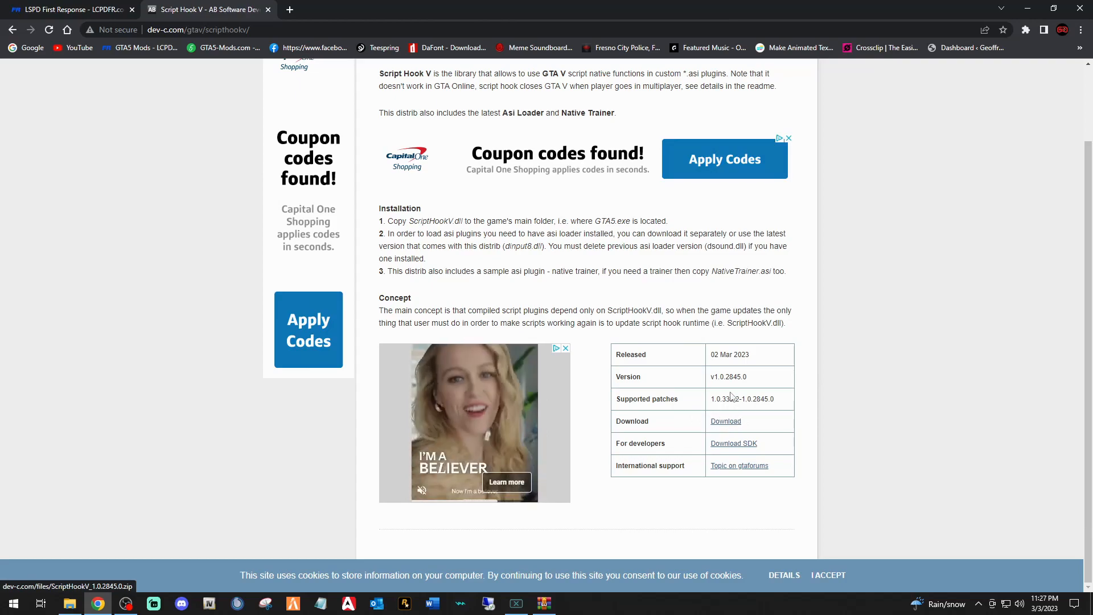
{"action": "left_click", "coordinate": [726, 421]}
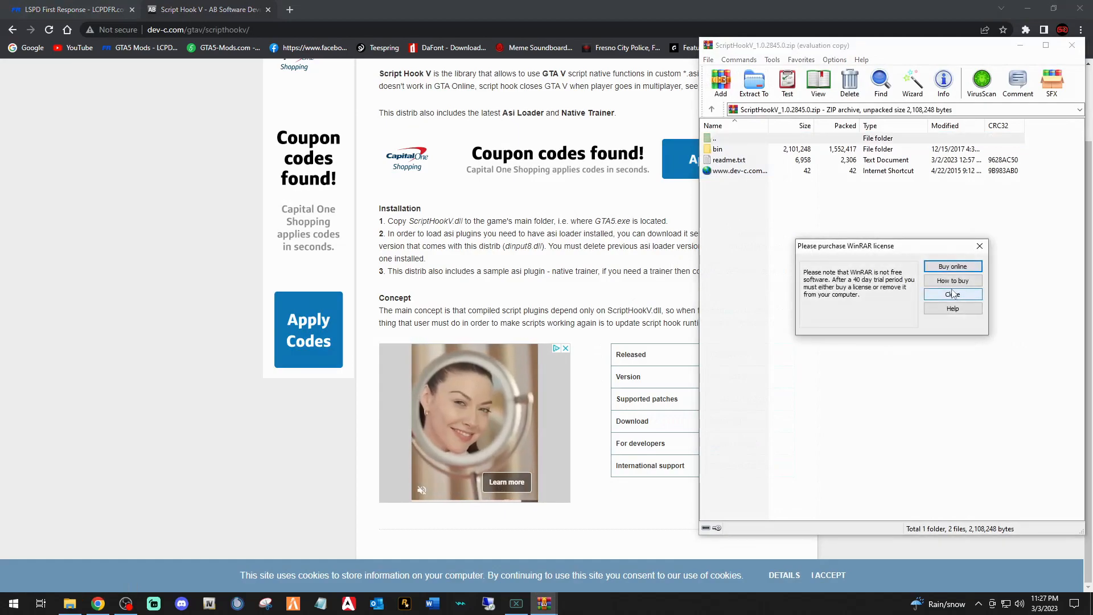
{"action": "left_click", "coordinate": [952, 294]}
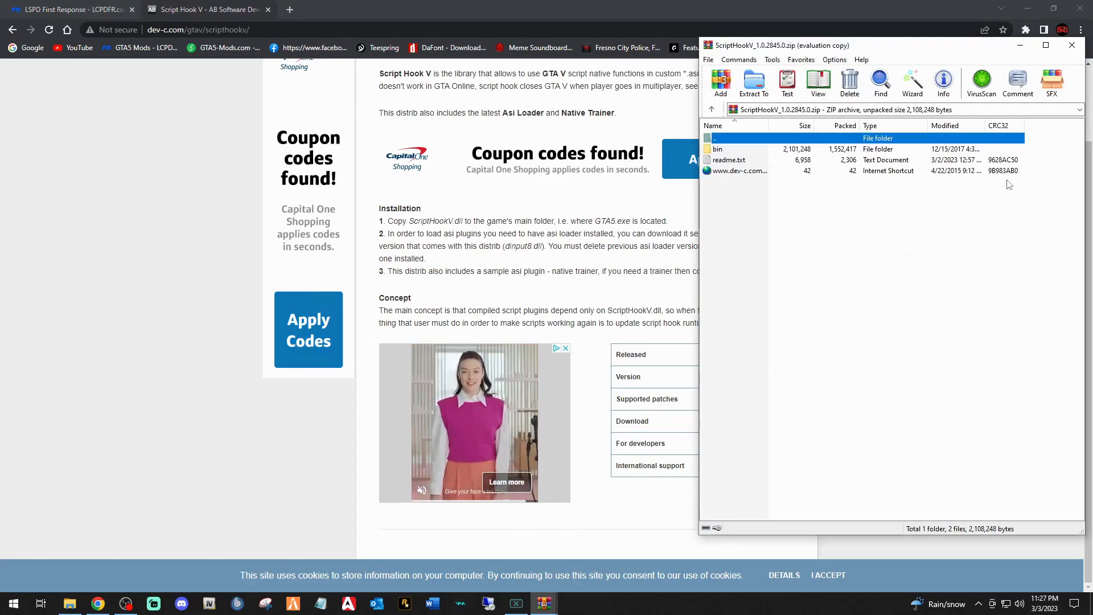
{"action": "left_click", "coordinate": [1020, 45]}
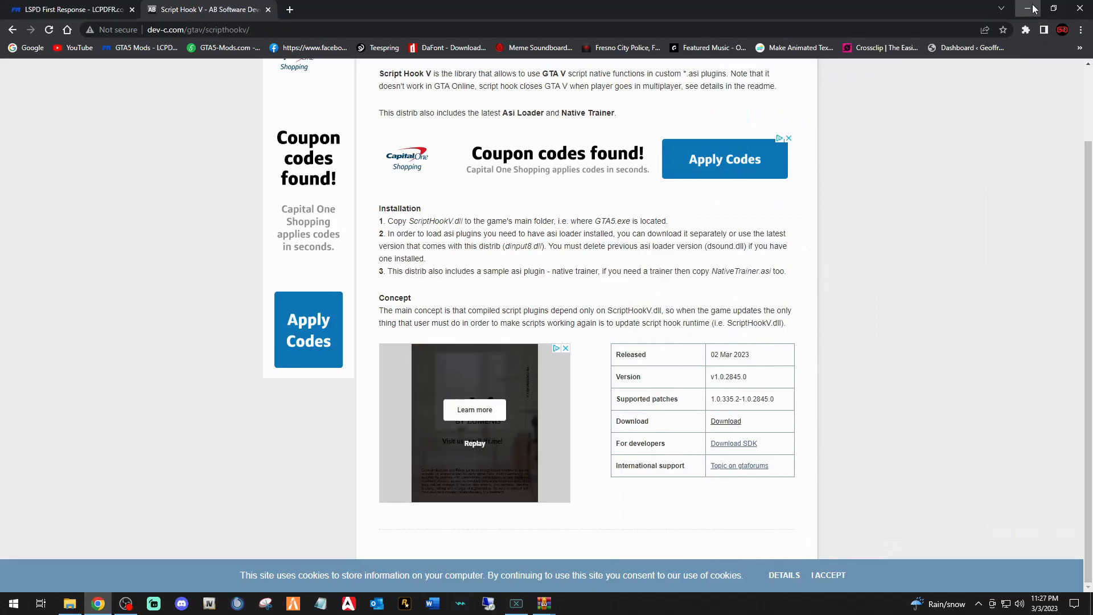
Minimize Chrome and look over the subfolders of the Grand Theft Auto V folder, including plugins and x64
{"action": "left_click", "coordinate": [1030, 8]}
{"action": "scroll", "coordinate": [470, 256], "scroll_direction": "up", "scroll_amount": 10}
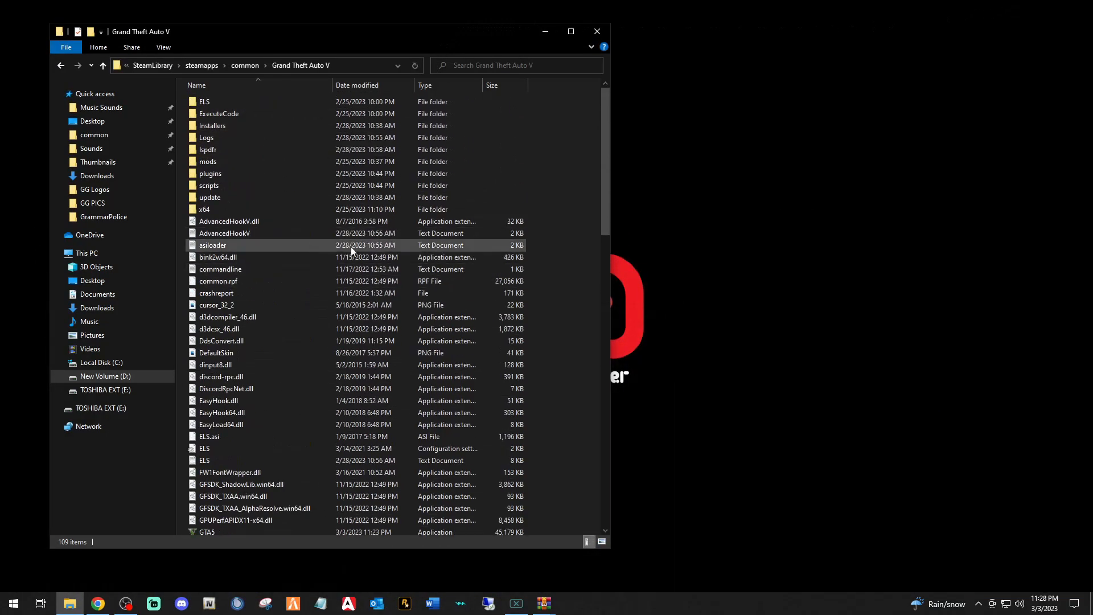
{"action": "left_click", "coordinate": [227, 174]}
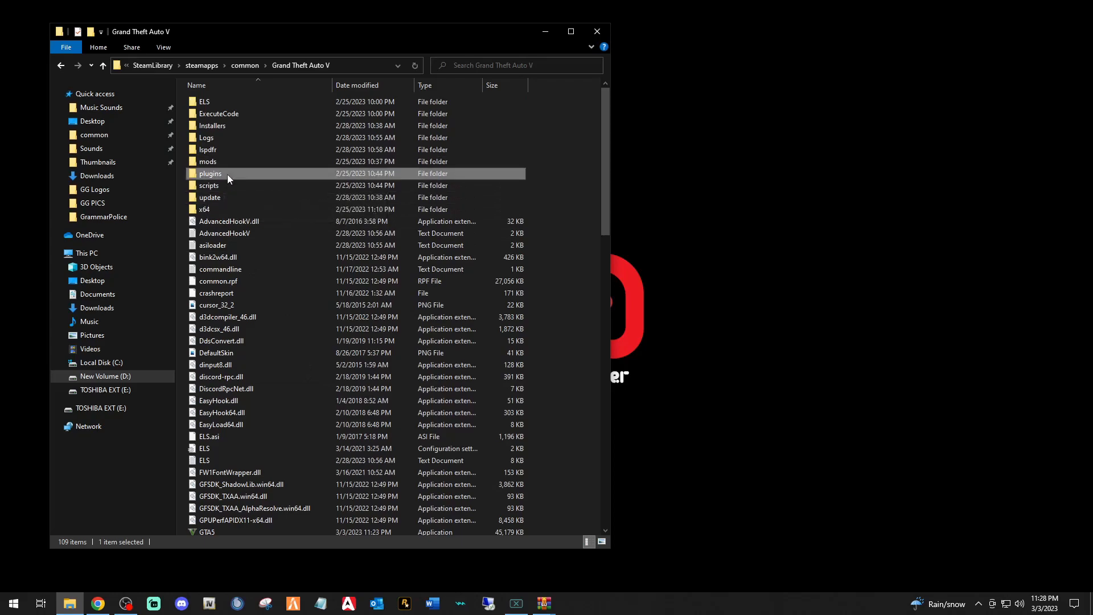
{"action": "left_click", "coordinate": [216, 209]}
{"action": "left_click", "coordinate": [571, 276]}
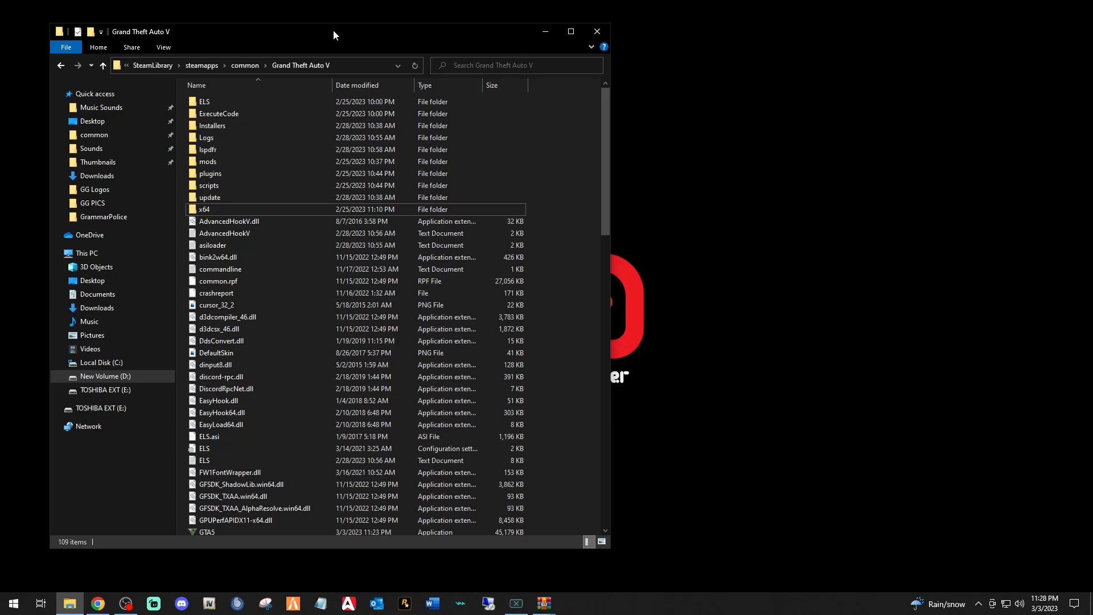
Bring up the LSPDFR manual install archive beside the game folder and look over its folders and files
{"action": "left_click", "coordinate": [544, 608]}
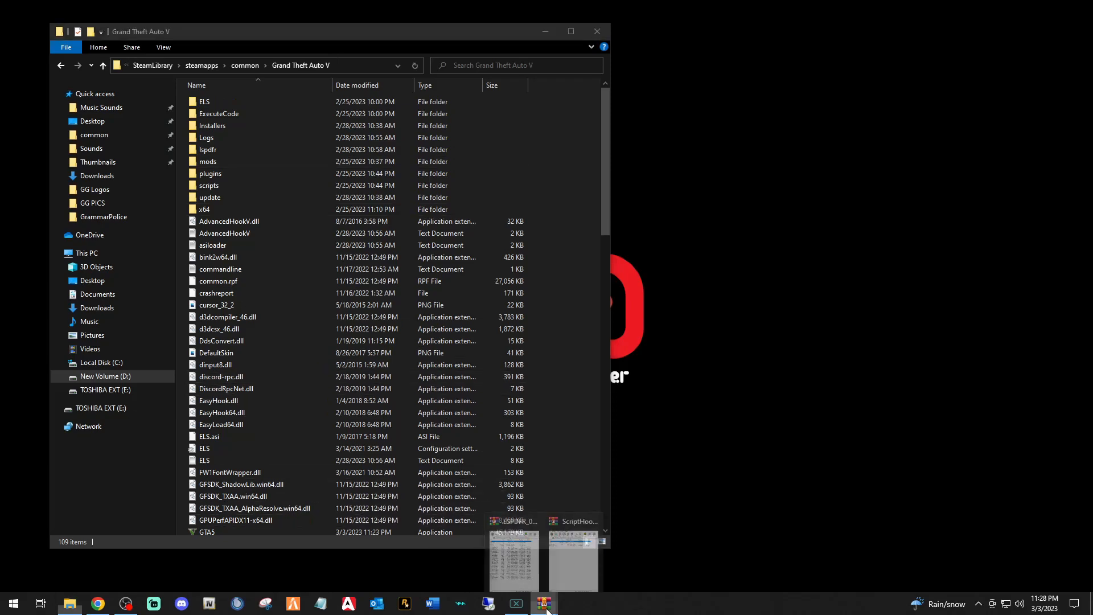
{"action": "left_click", "coordinate": [514, 560]}
{"action": "left_click_drag", "start_coordinate": [750, 476], "coordinate": [727, 165]}
{"action": "left_click", "coordinate": [786, 463]}
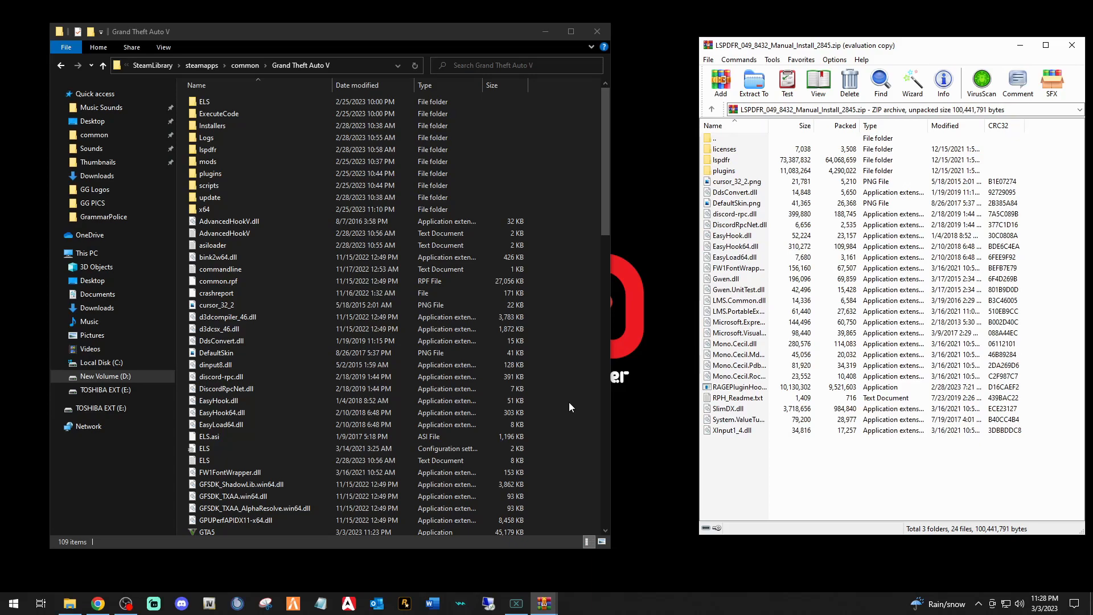
Open the keys configuration file in the game's lspdfr folder, review its key bindings and close it
{"action": "double_click", "coordinate": [210, 150]}
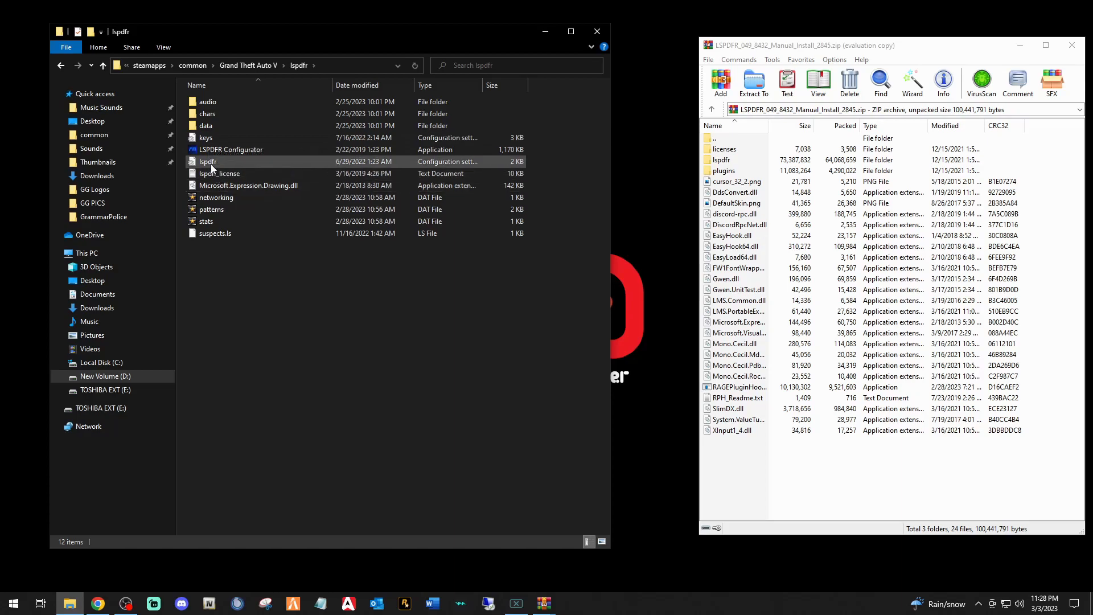
{"action": "double_click", "coordinate": [231, 162]}
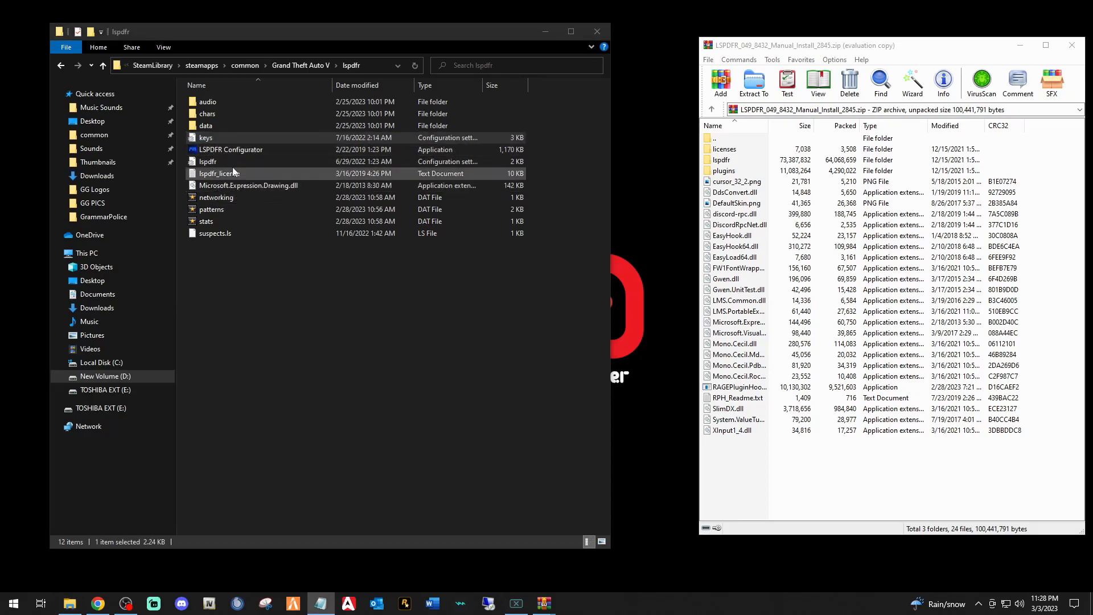
{"action": "left_click_drag", "start_coordinate": [232, 66], "coordinate": [752, 71]}
{"action": "scroll", "coordinate": [681, 163], "scroll_direction": "down", "scroll_amount": 12}
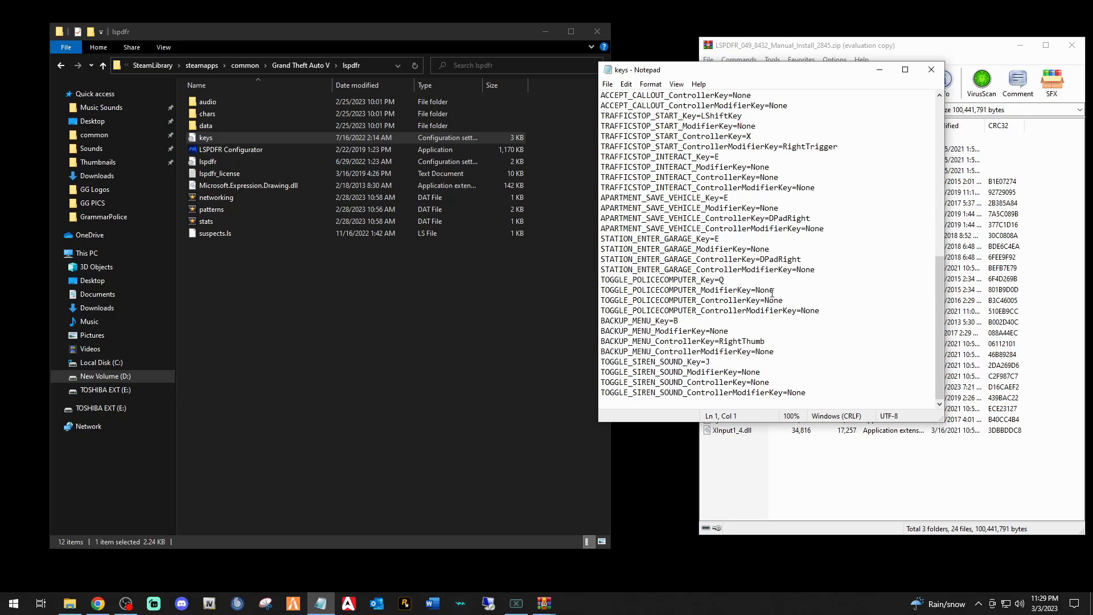
{"action": "scroll", "coordinate": [780, 302], "scroll_direction": "up", "scroll_amount": 12}
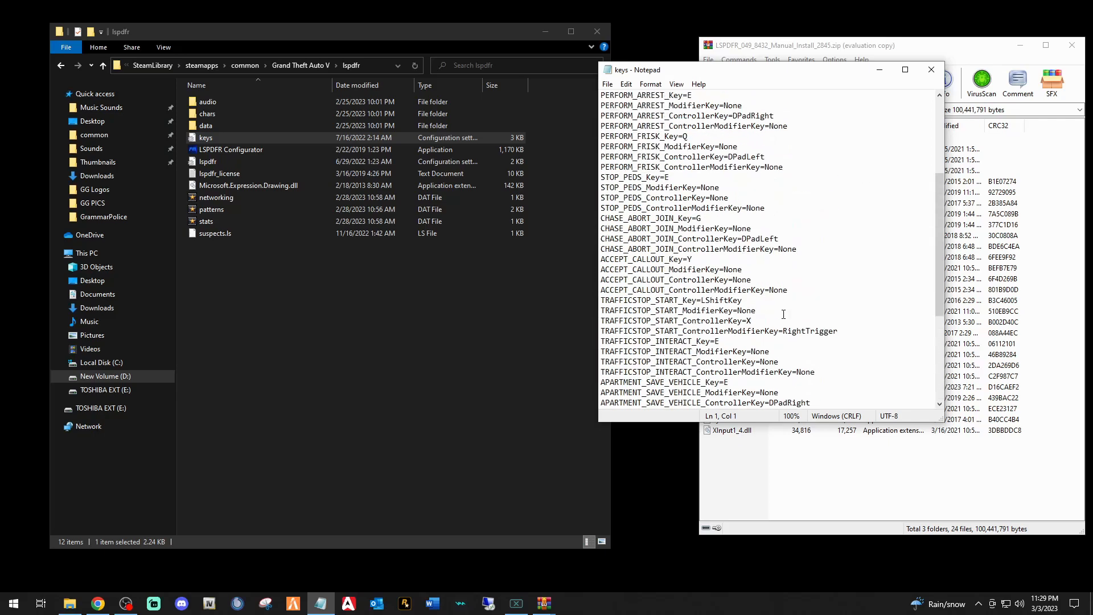
{"action": "scroll", "coordinate": [783, 314], "scroll_direction": "up", "scroll_amount": 1}
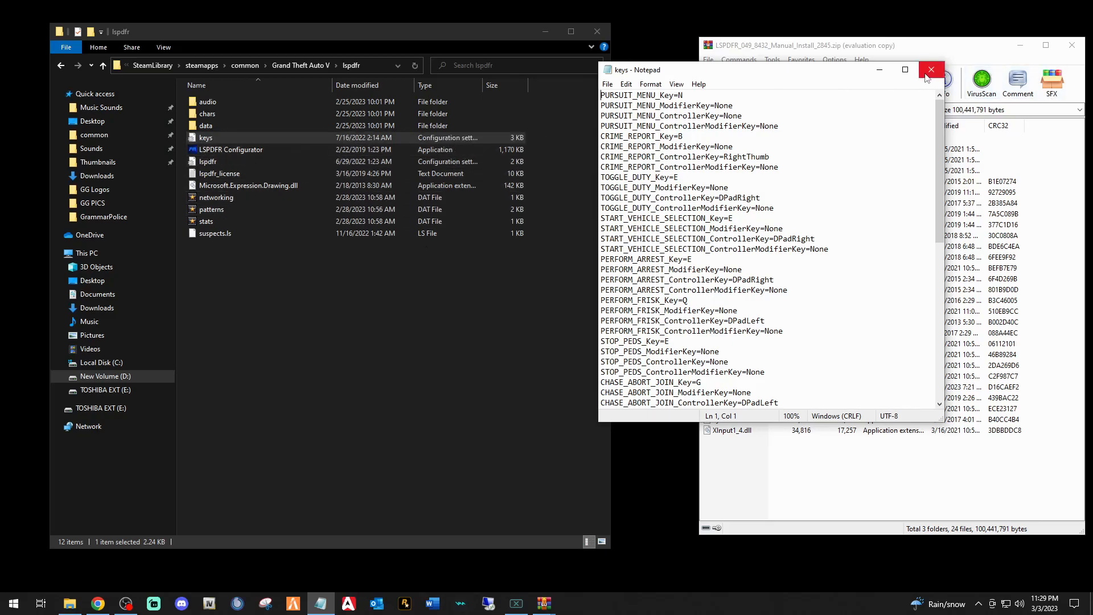
{"action": "key", "text": "alt+F4"}
Open the lspdfr configuration file in the lspdfr folder and review its recommended preset and default settings
{"action": "double_click", "coordinate": [208, 161]}
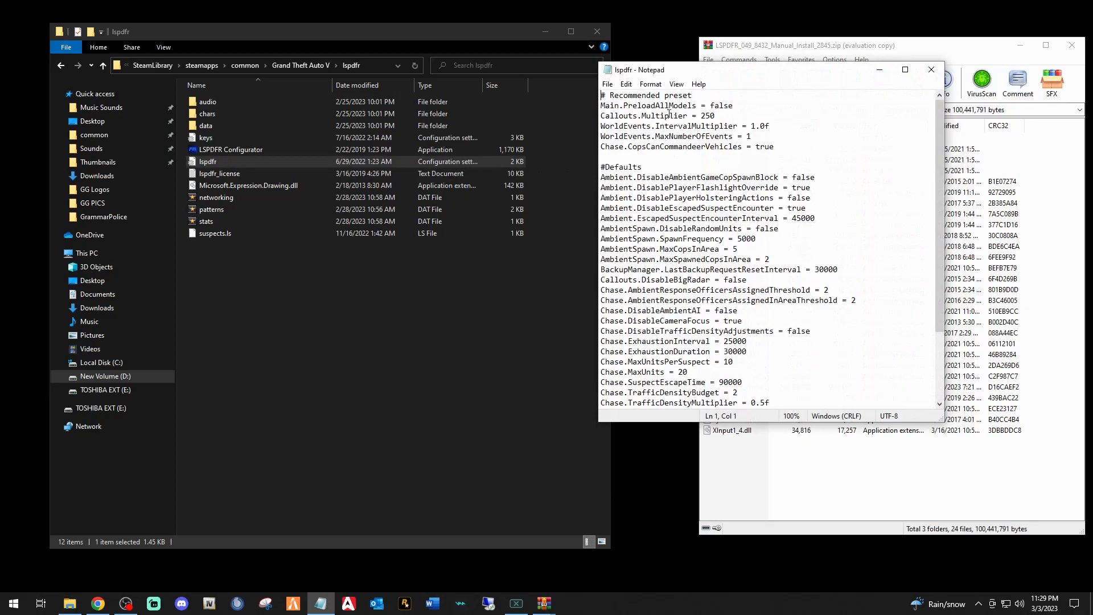
{"action": "scroll", "coordinate": [737, 278], "scroll_direction": "down", "scroll_amount": 3}
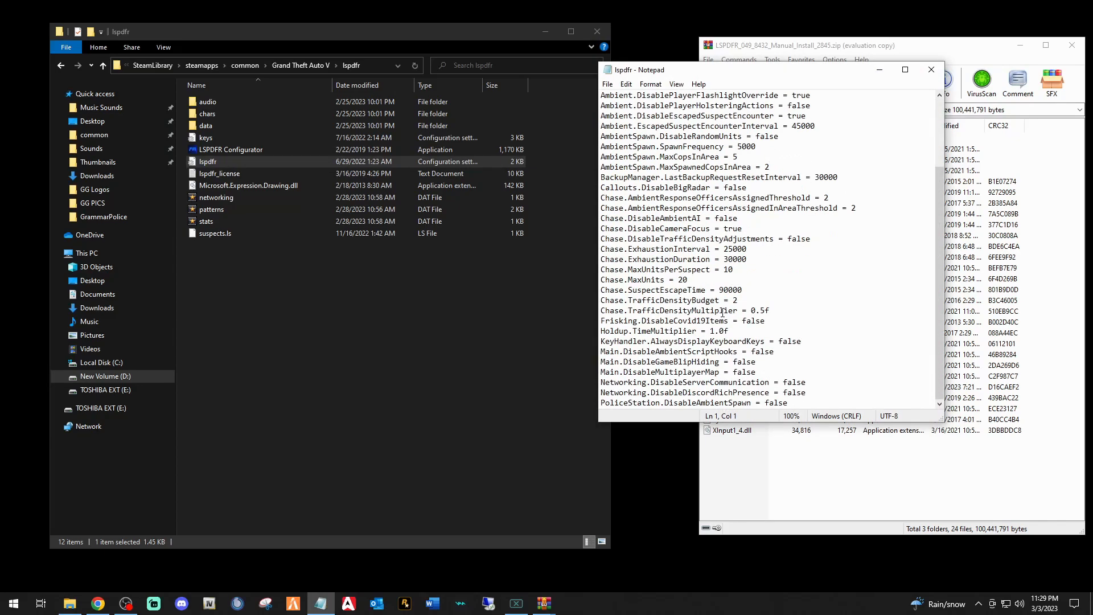
{"action": "scroll", "coordinate": [725, 330], "scroll_direction": "up", "scroll_amount": 3}
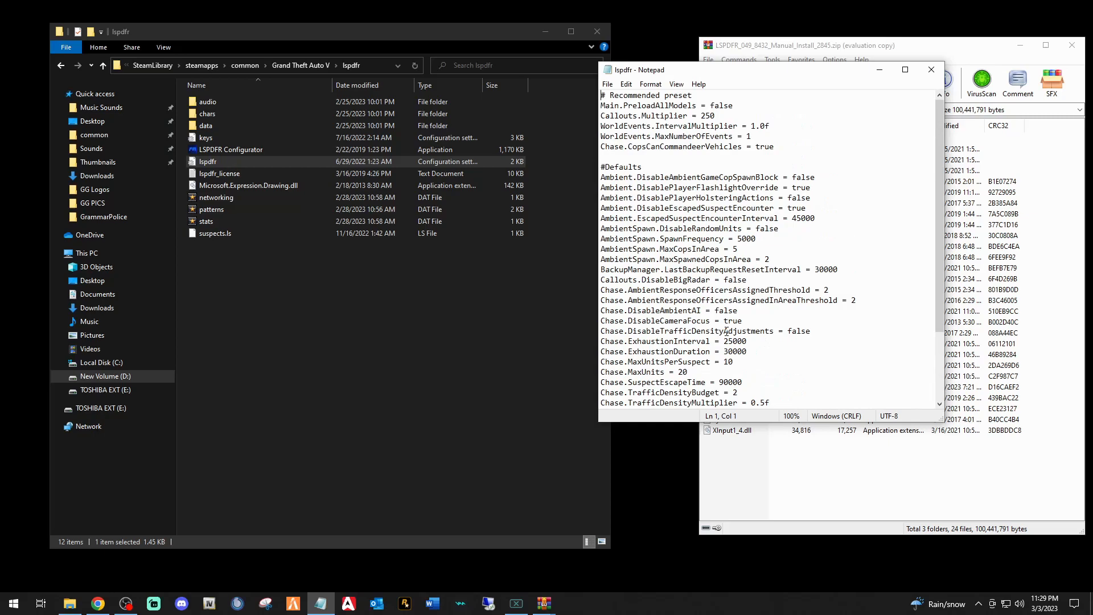
Close the lspdfr configuration file, return to the Grand Theft Auto V folder and widen its window beside the LSPDFR archive
{"action": "left_click", "coordinate": [931, 69]}
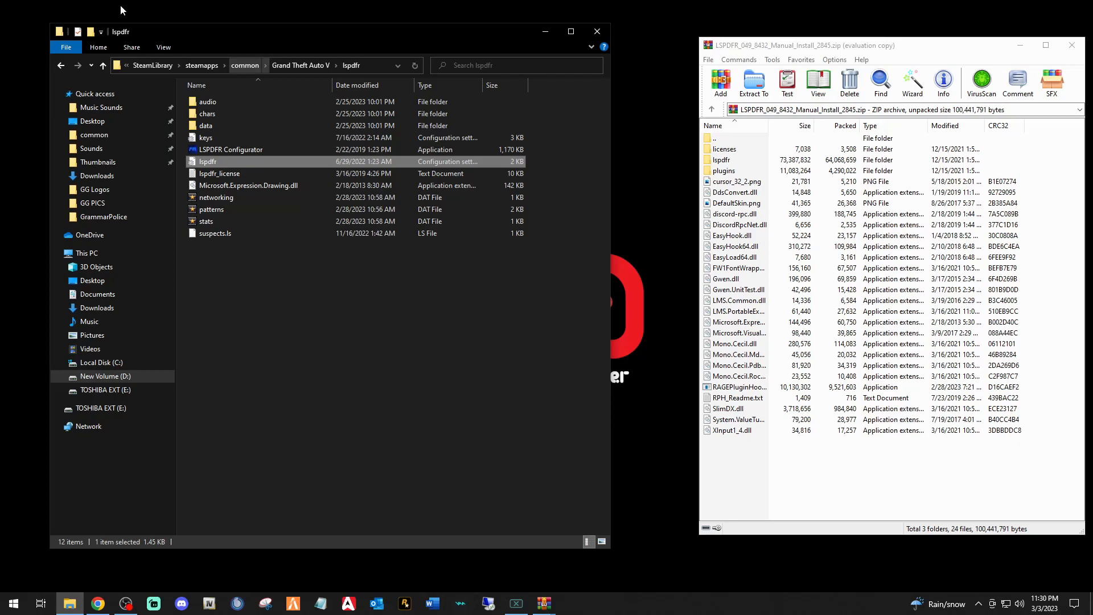
{"action": "left_click", "coordinate": [60, 65]}
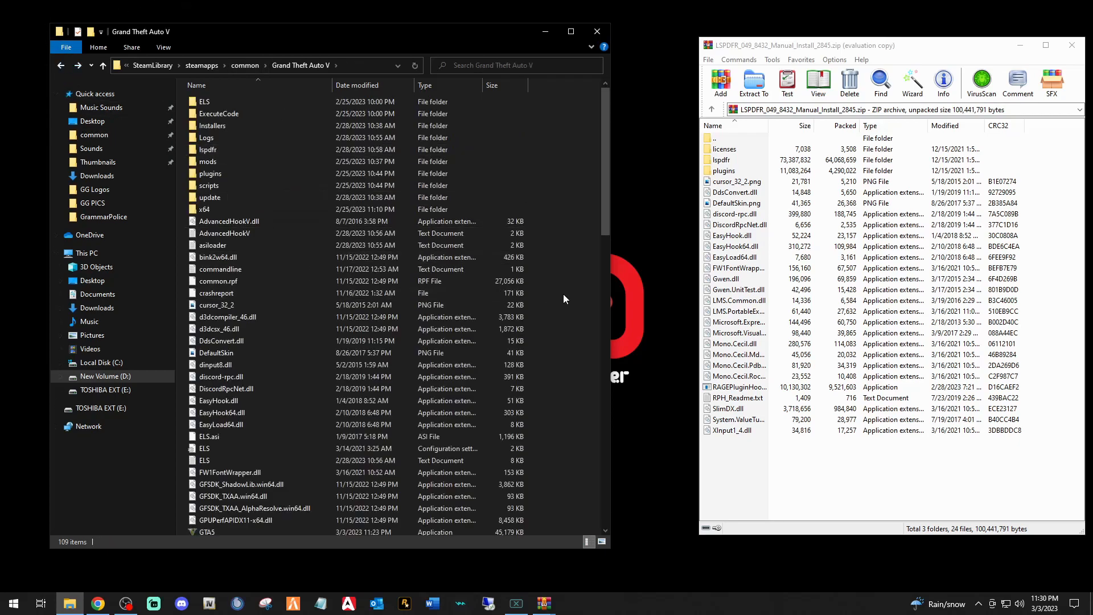
{"action": "left_click", "coordinate": [223, 173]}
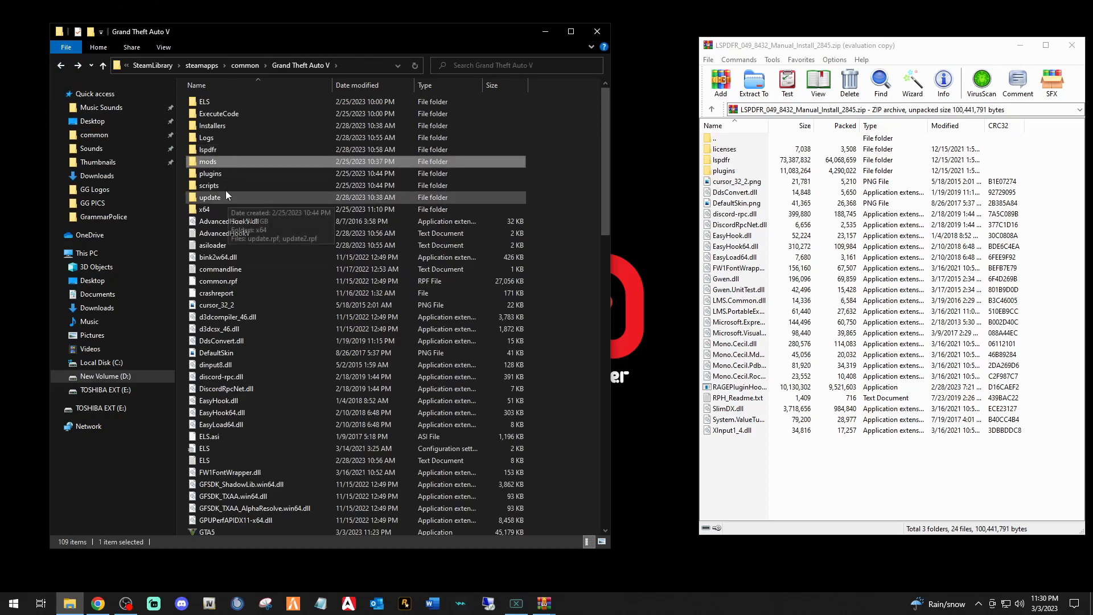
{"action": "left_click", "coordinate": [563, 300]}
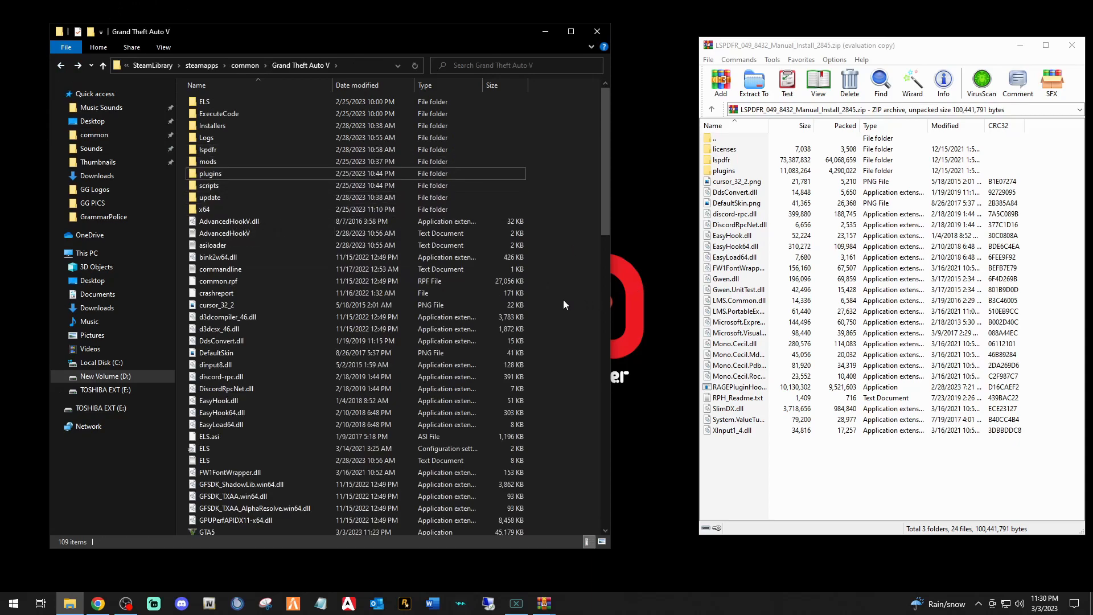
{"action": "left_click_drag", "start_coordinate": [609, 297], "coordinate": [639, 296]}
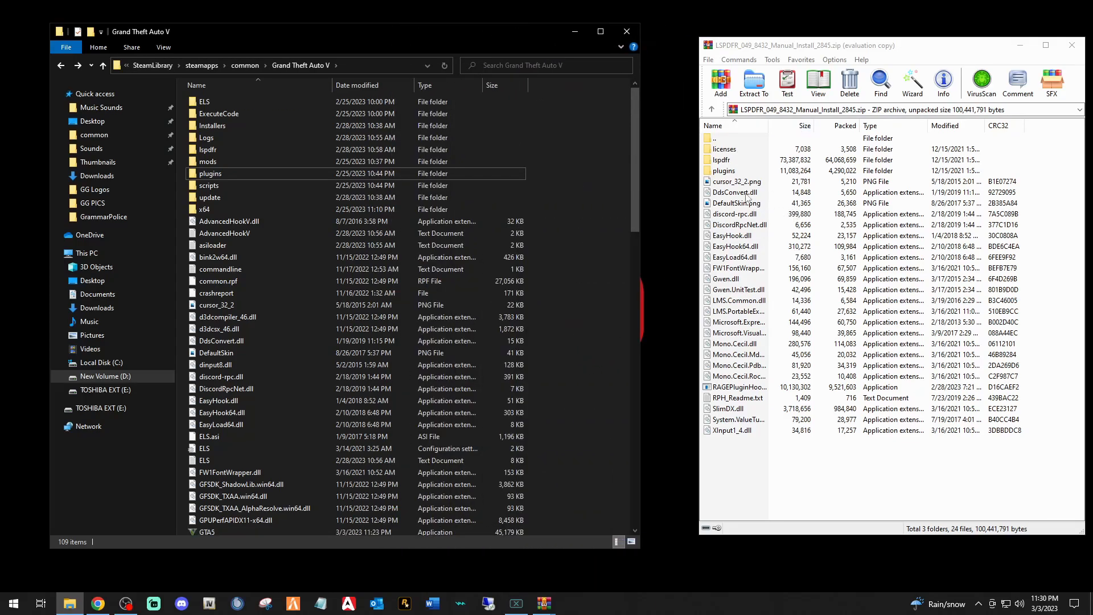
{"action": "left_click_drag", "start_coordinate": [762, 49], "coordinate": [762, 50]}
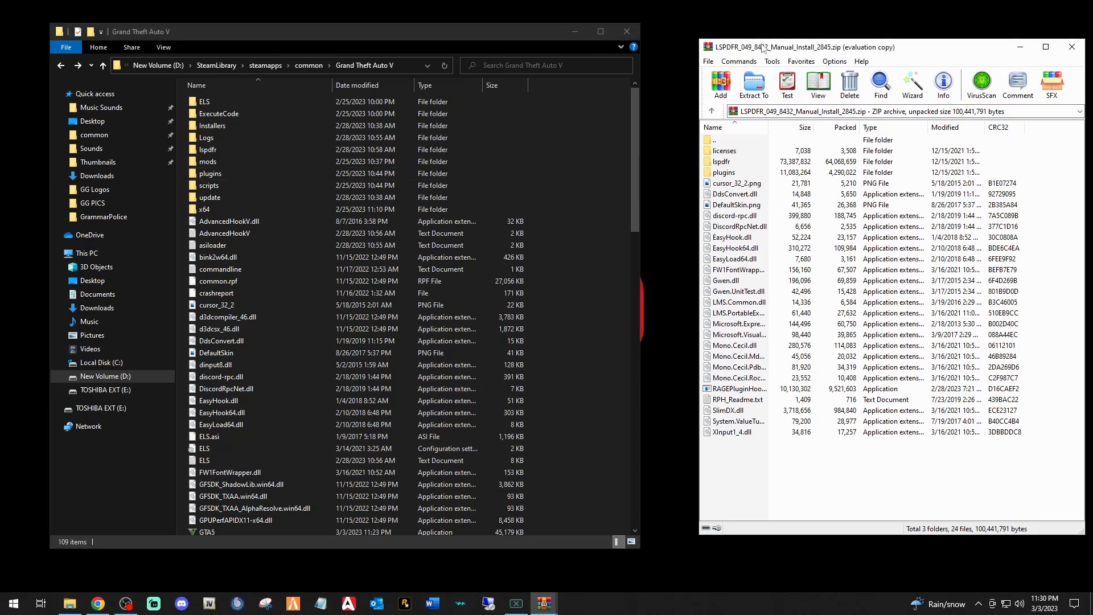
Delete keys.ini and lspdfr.ini from the lspdfr folder inside the LSPDFR manual install archive
{"action": "double_click", "coordinate": [720, 164]}
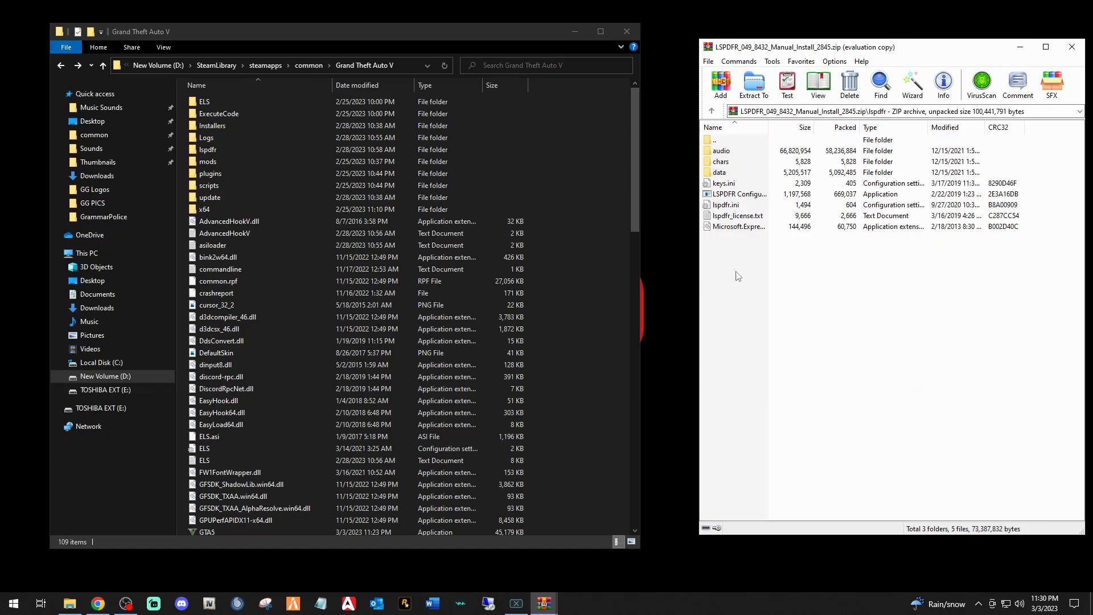
{"action": "left_click", "coordinate": [725, 187]}
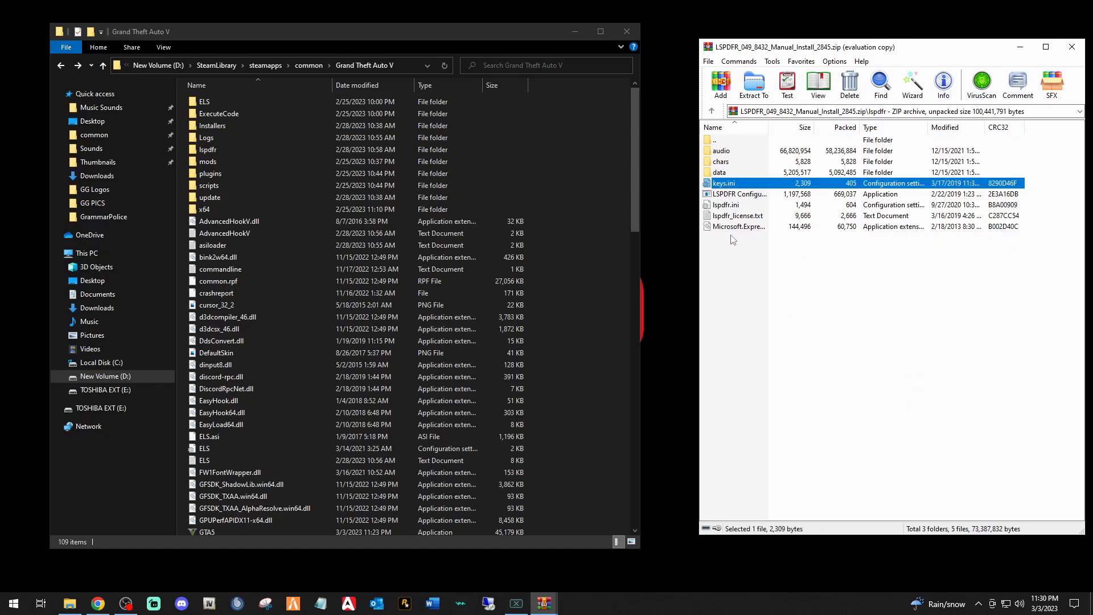
{"action": "left_click", "coordinate": [725, 206], "text": "ctrl"}
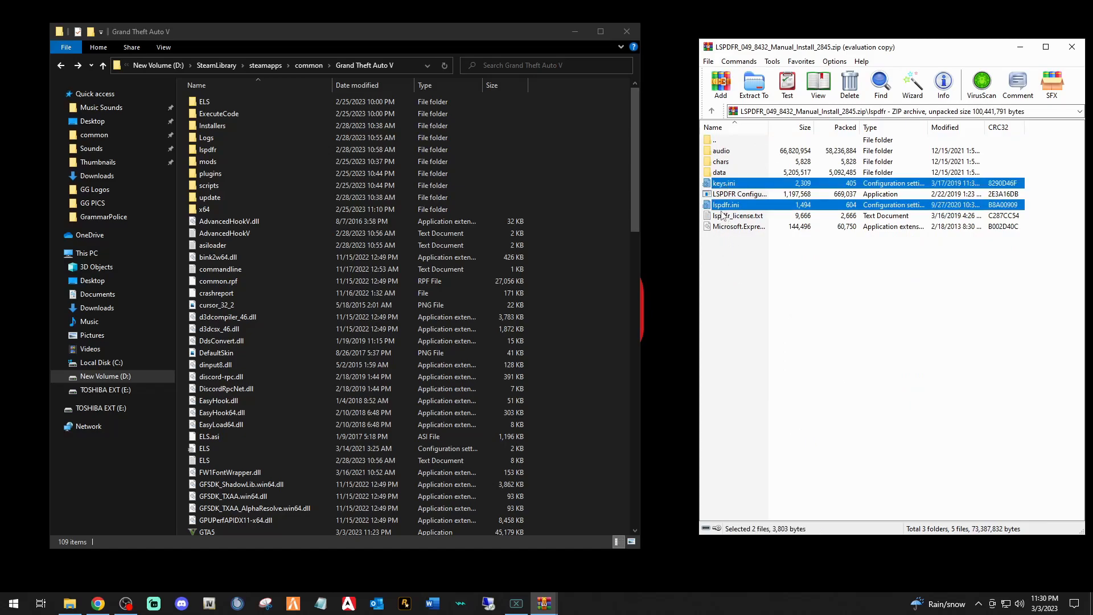
{"action": "right_click", "coordinate": [738, 186]}
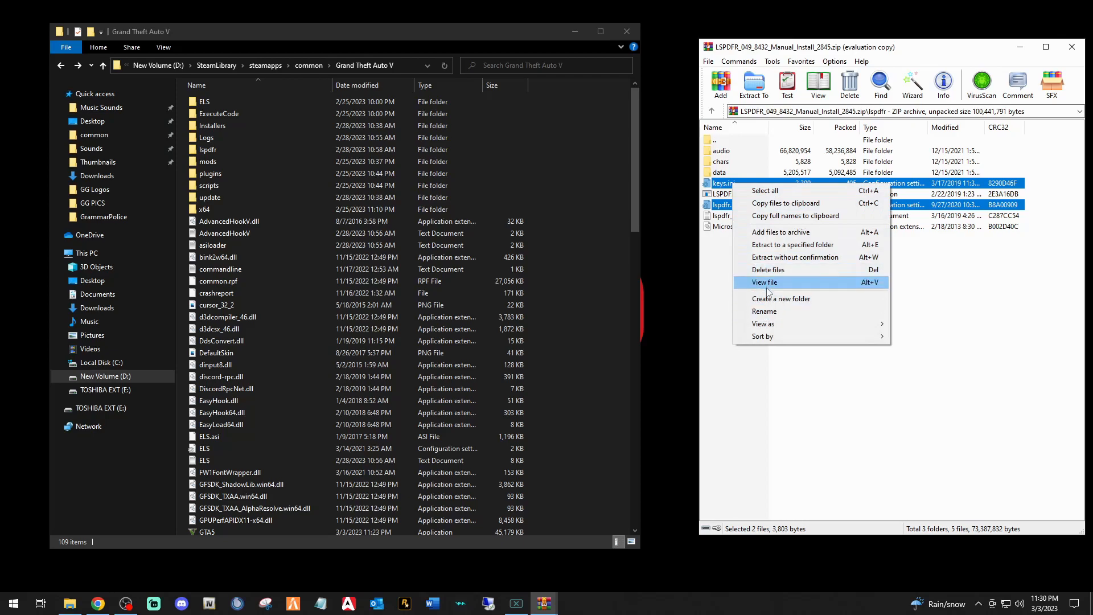
{"action": "left_click", "coordinate": [766, 269]}
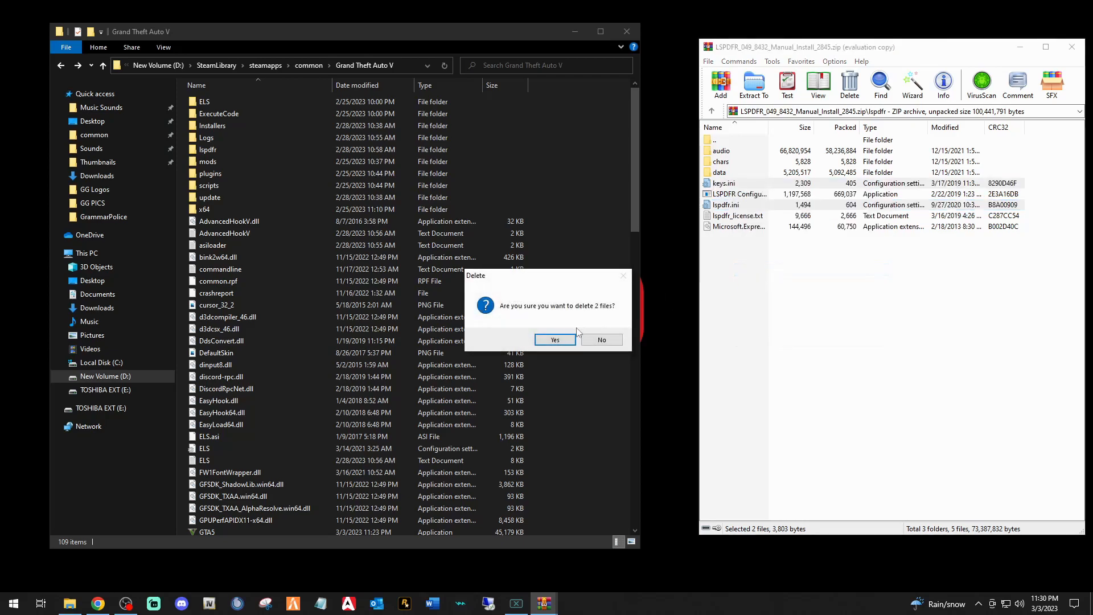
{"action": "left_click", "coordinate": [561, 339]}
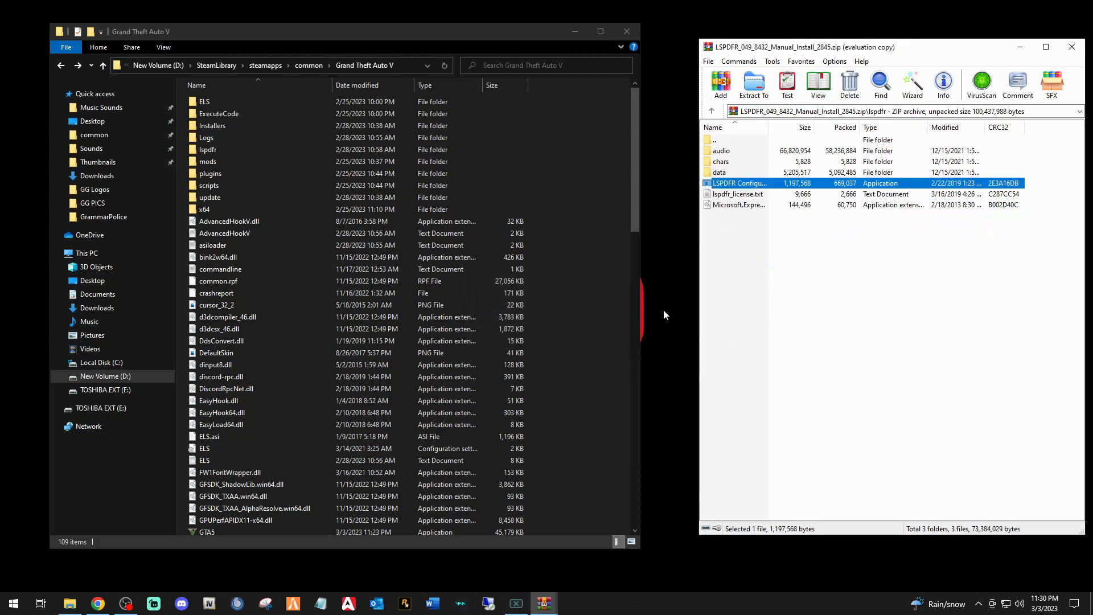
Extract everything in the archive root except licenses and RPH_Readme.txt into the Grand Theft Auto V folder, replacing existing files, and close the archive
{"action": "left_click", "coordinate": [712, 112]}
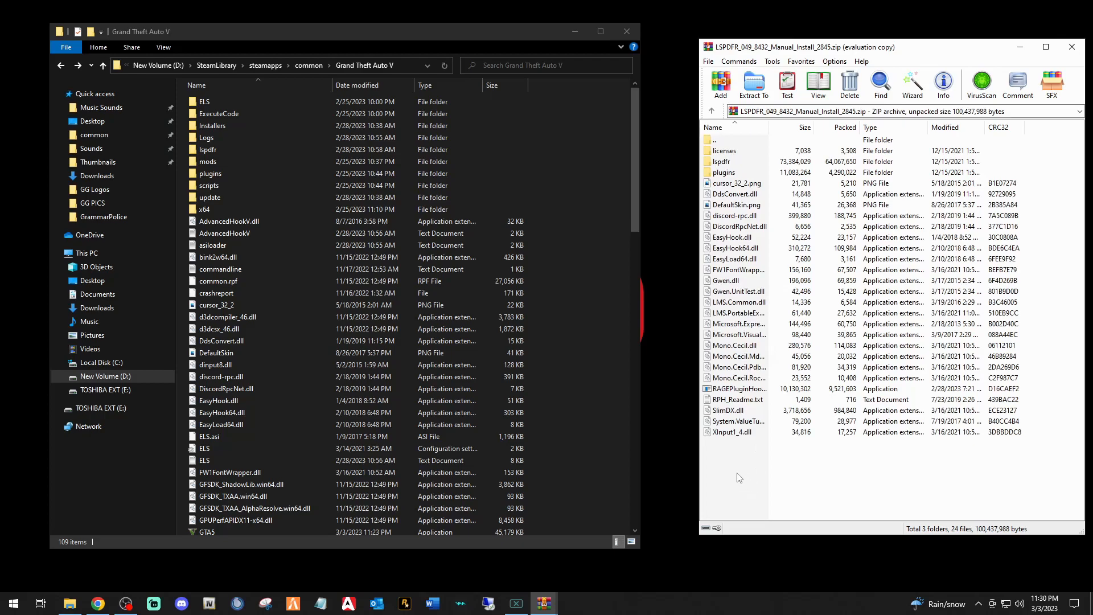
{"action": "left_click_drag", "start_coordinate": [738, 449], "coordinate": [728, 158]}
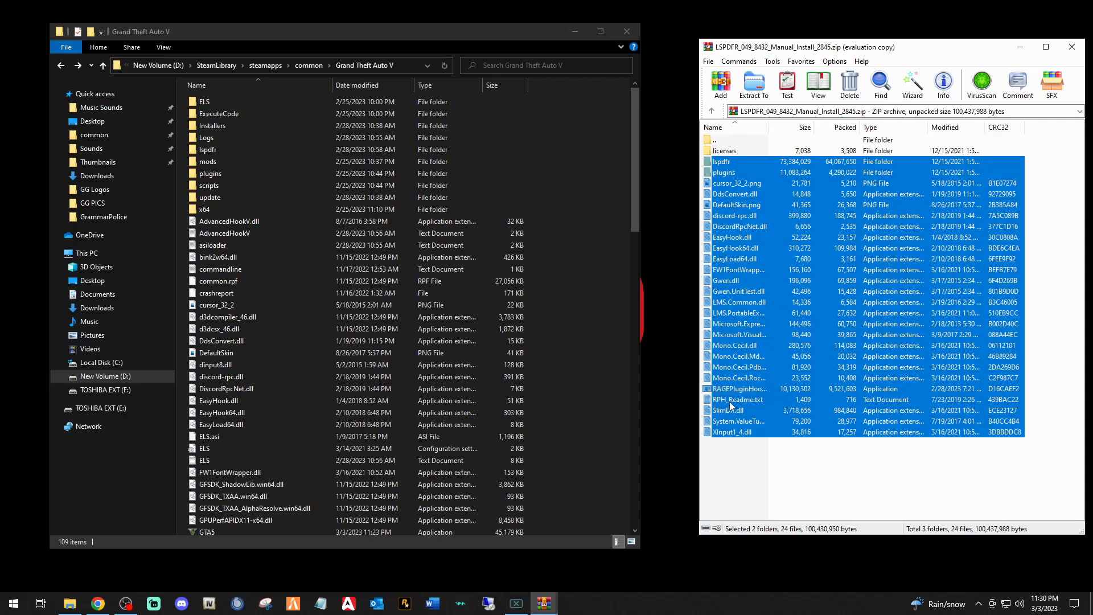
{"action": "left_click", "coordinate": [806, 475]}
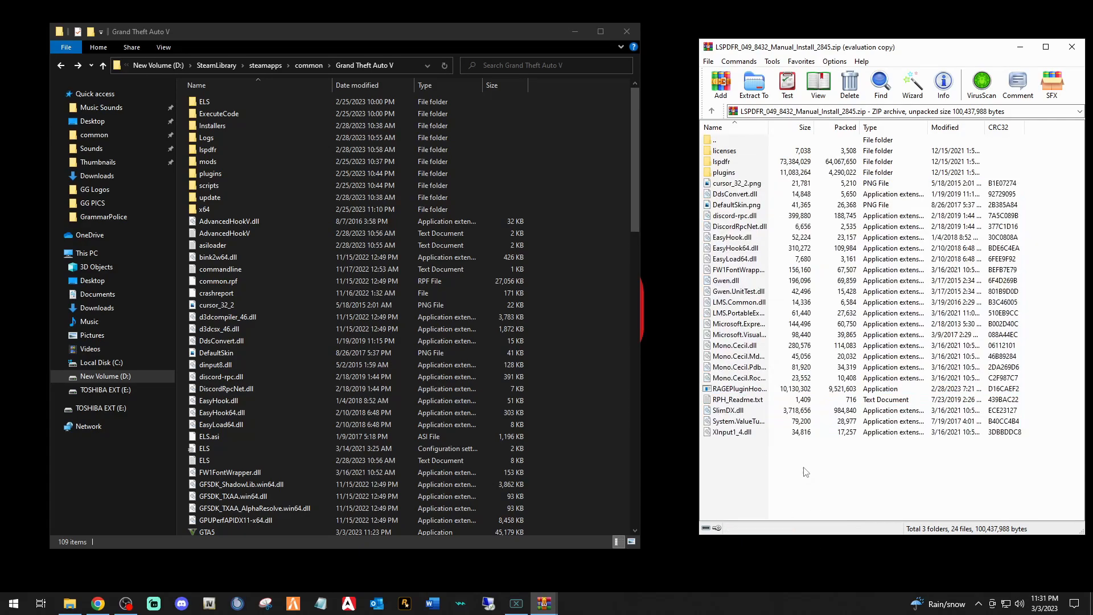
{"action": "left_click_drag", "start_coordinate": [765, 475], "coordinate": [760, 163]}
{"action": "left_click", "coordinate": [724, 400], "text": "ctrl"}
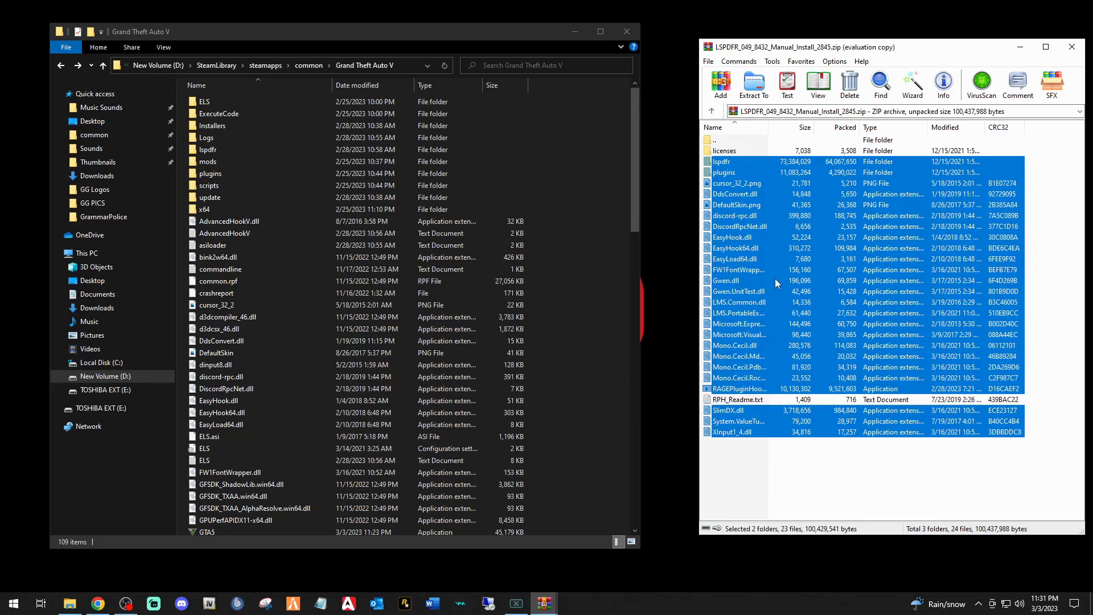
{"action": "left_click_drag", "start_coordinate": [774, 278], "coordinate": [590, 387]}
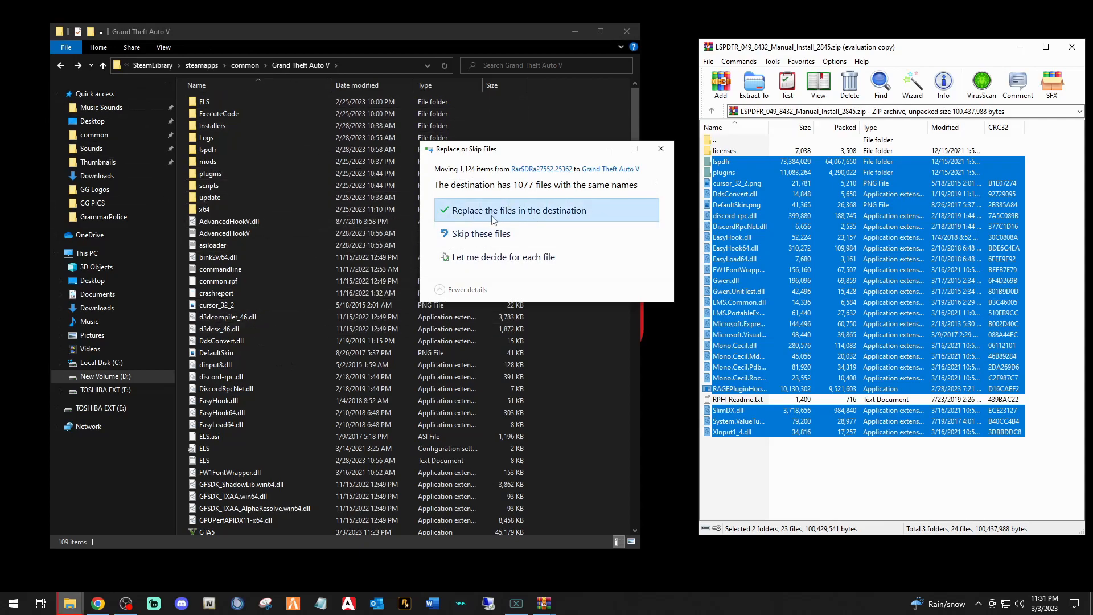
{"action": "left_click", "coordinate": [525, 209]}
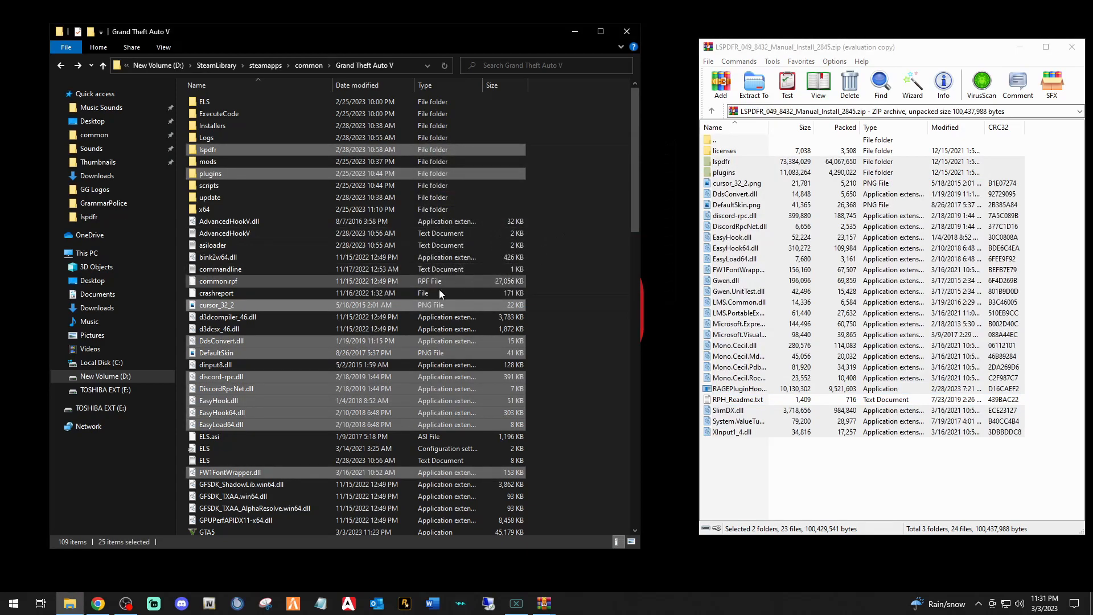
{"action": "left_click", "coordinate": [598, 263]}
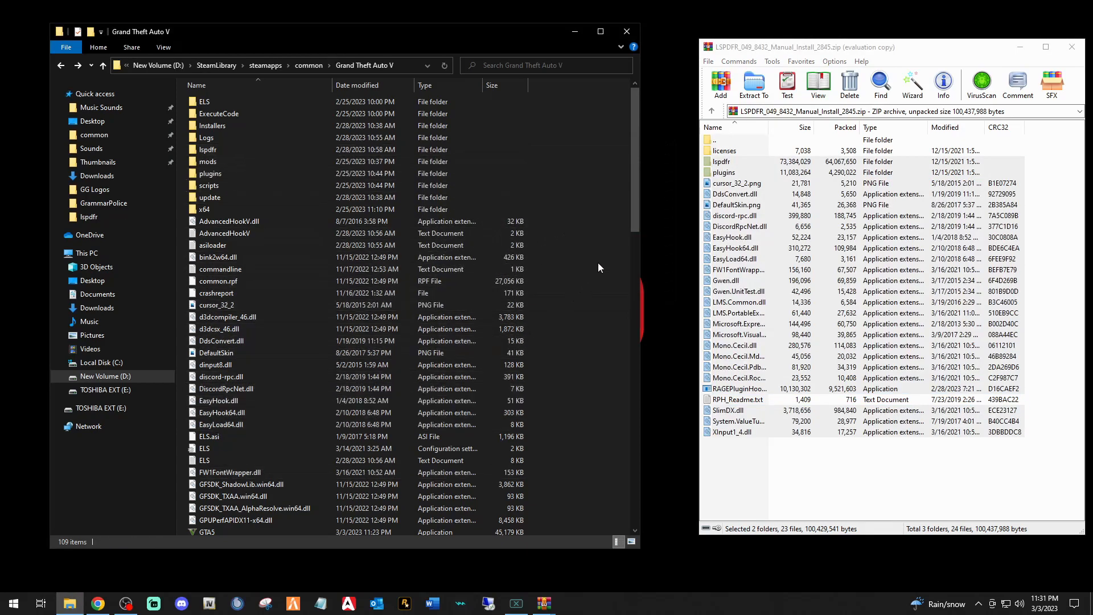
{"action": "left_click", "coordinate": [1071, 53]}
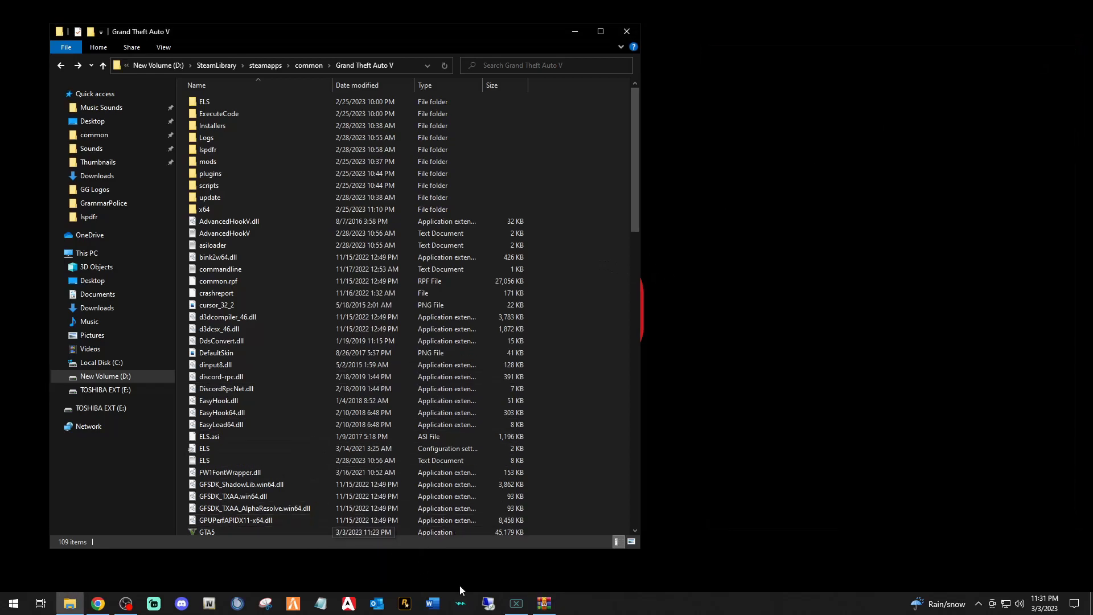
Extract dinput8.dll and ScriptHookV.dll from the bin folder of ScriptHookV_1.0.2845.0.zip into the game folder, replacing existing files, and close the archive
{"action": "left_click", "coordinate": [544, 603]}
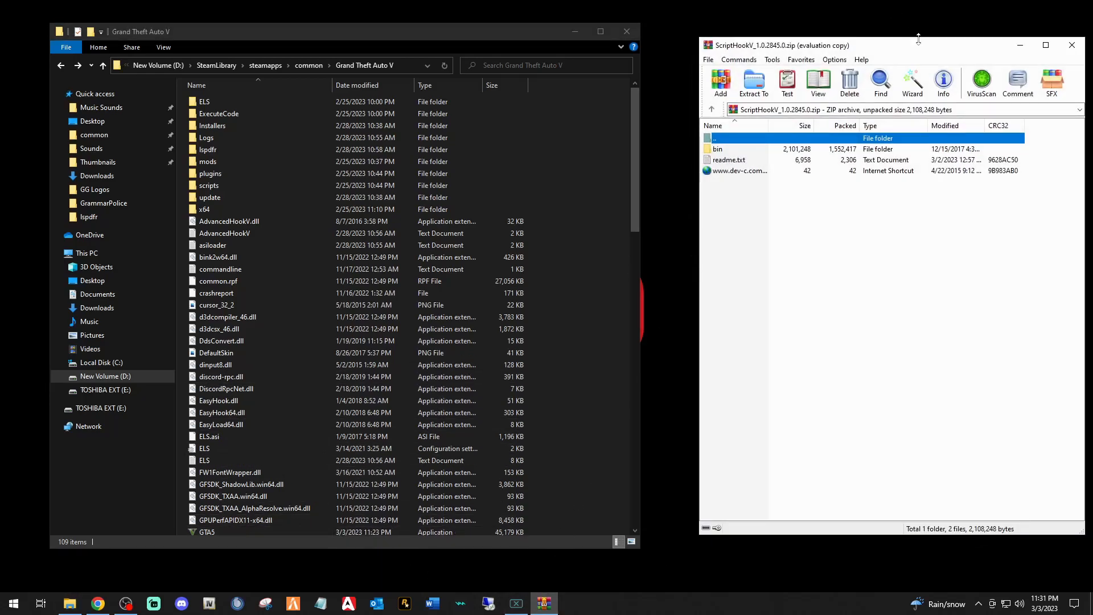
{"action": "left_click_drag", "start_coordinate": [930, 55], "coordinate": [885, 58]}
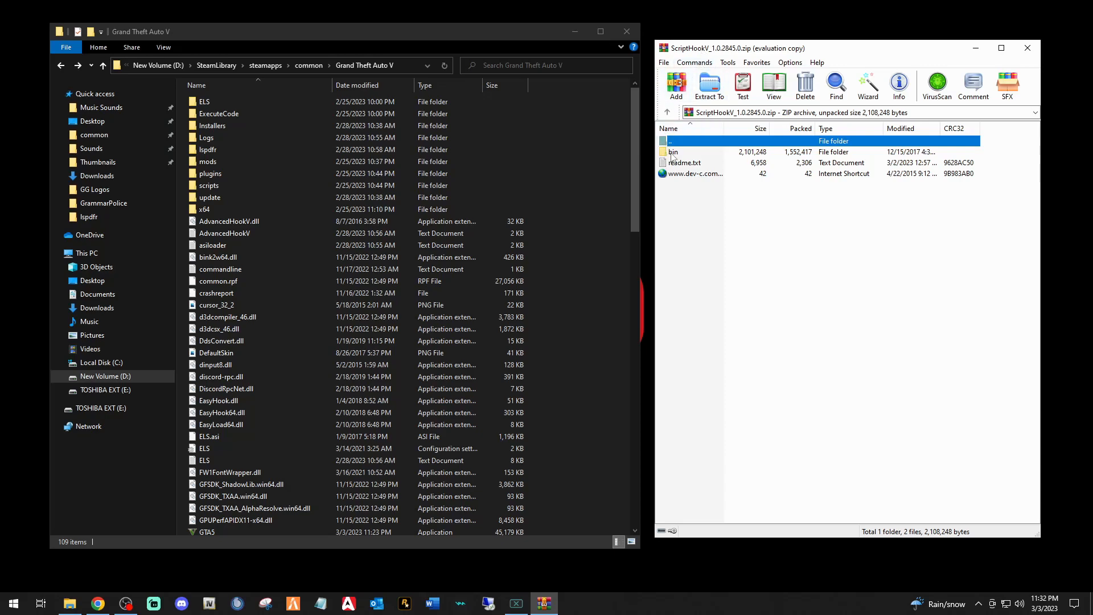
{"action": "double_click", "coordinate": [672, 152]}
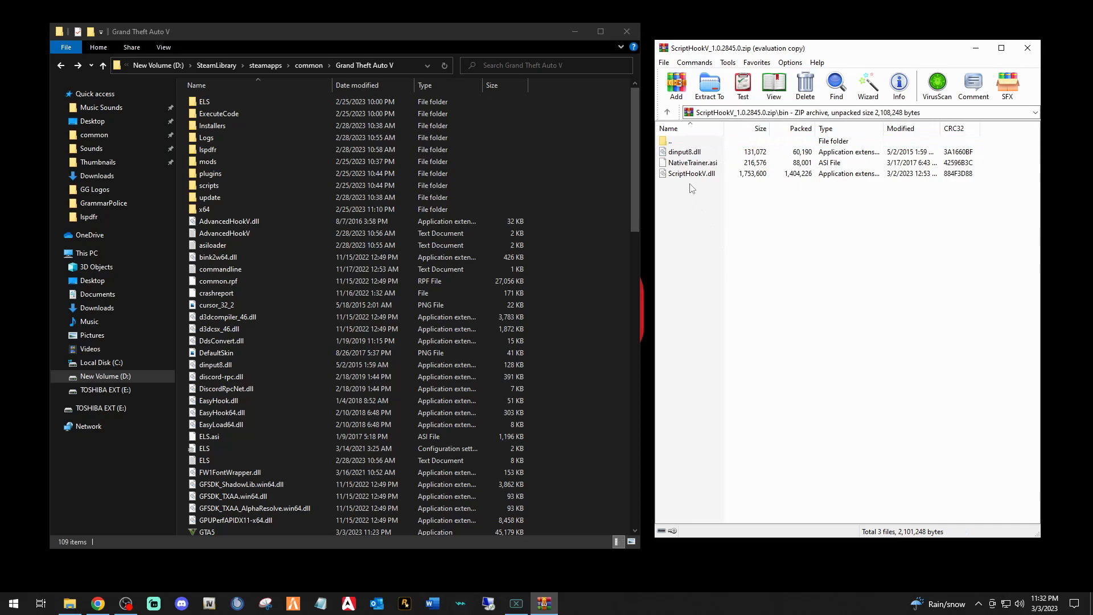
{"action": "left_click", "coordinate": [681, 176]}
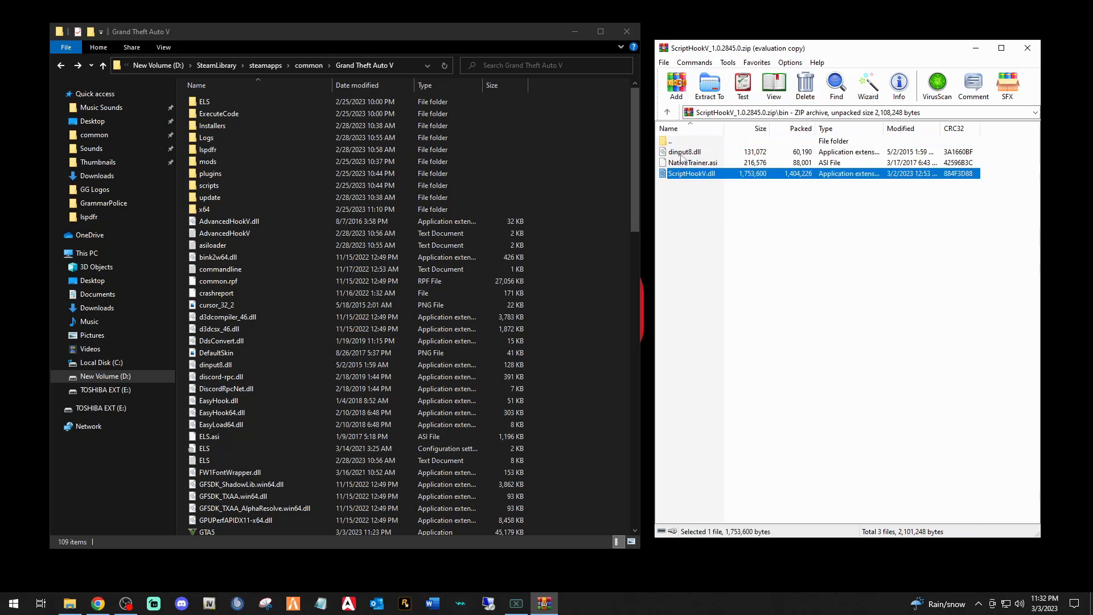
{"action": "left_click", "coordinate": [684, 153], "text": "ctrl"}
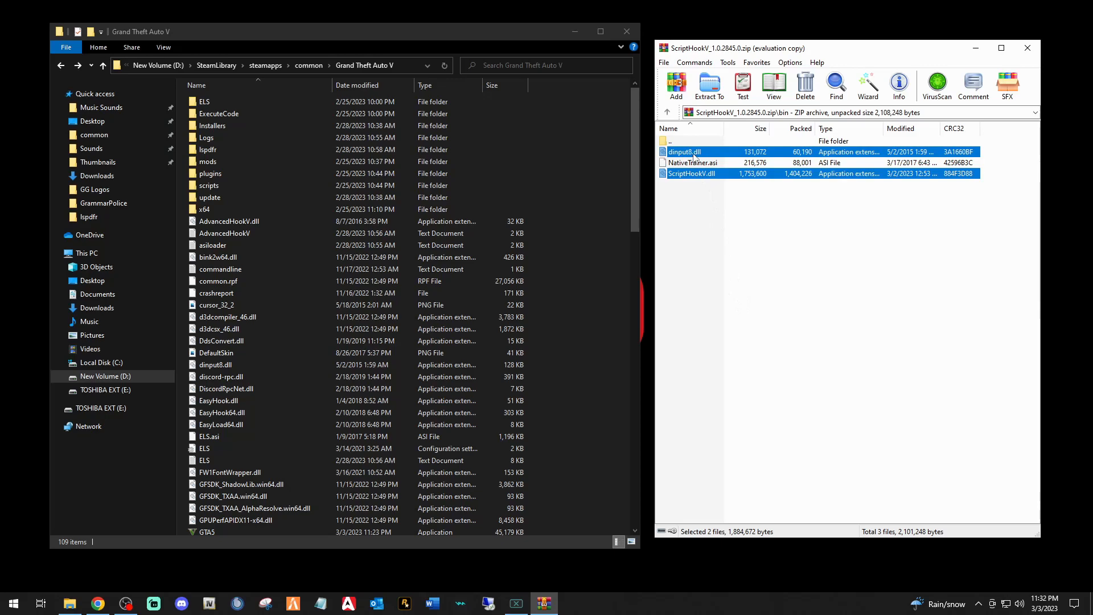
{"action": "left_click_drag", "start_coordinate": [694, 157], "coordinate": [615, 286]}
{"action": "left_click_drag", "start_coordinate": [602, 340], "coordinate": [603, 340]}
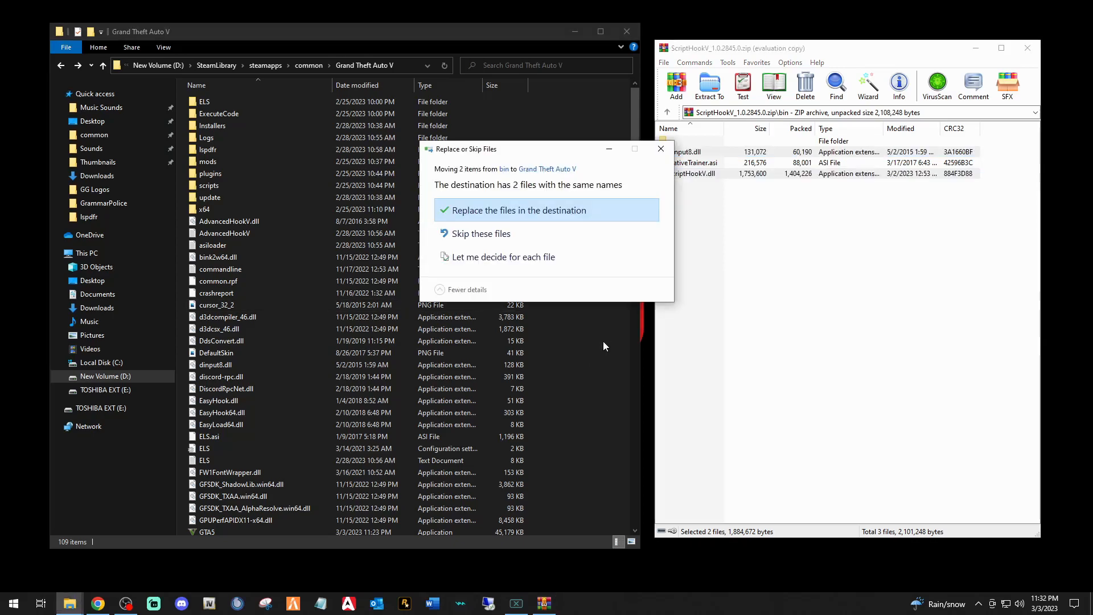
{"action": "left_click", "coordinate": [517, 215]}
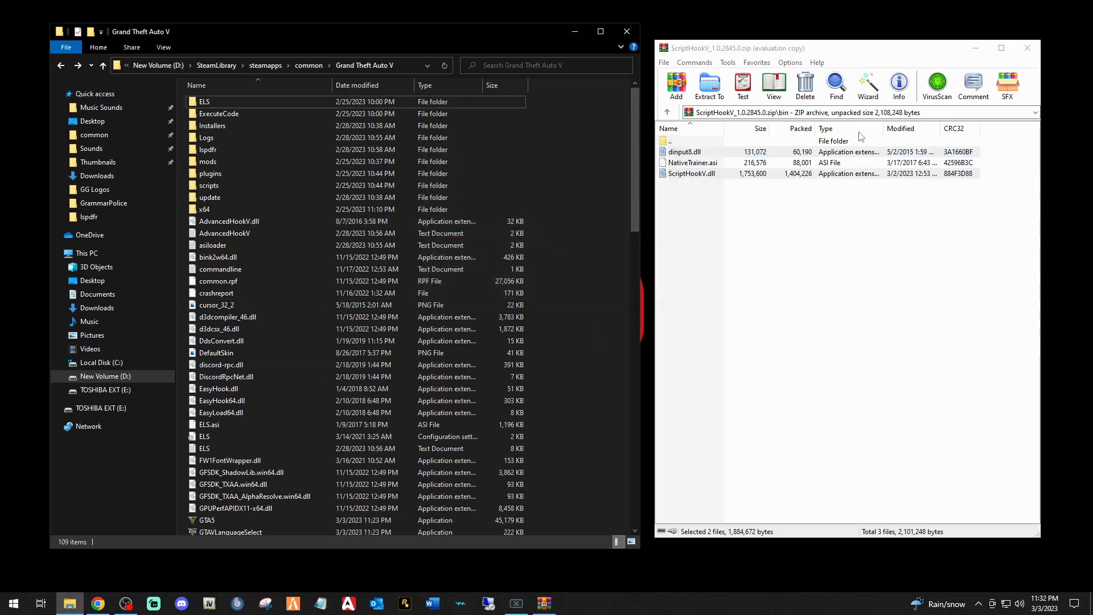
{"action": "left_click", "coordinate": [1026, 47]}
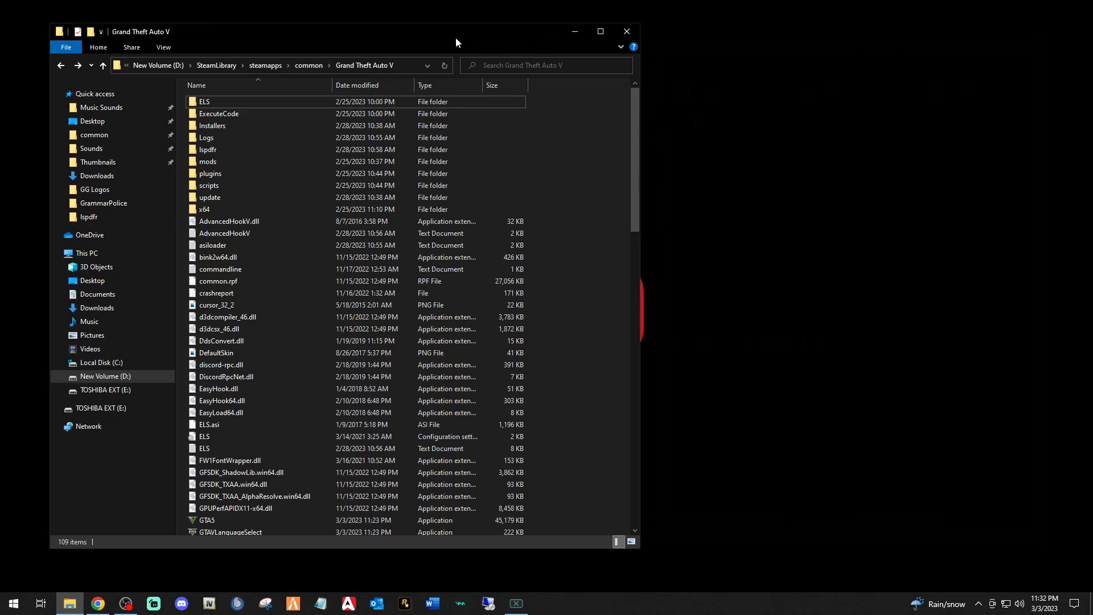
Locate the RAGEPluginHook application in the Grand Theft Auto V folder and look at its Send to options, including the desktop shortcut
{"action": "left_click_drag", "start_coordinate": [456, 42], "coordinate": [631, 55]}
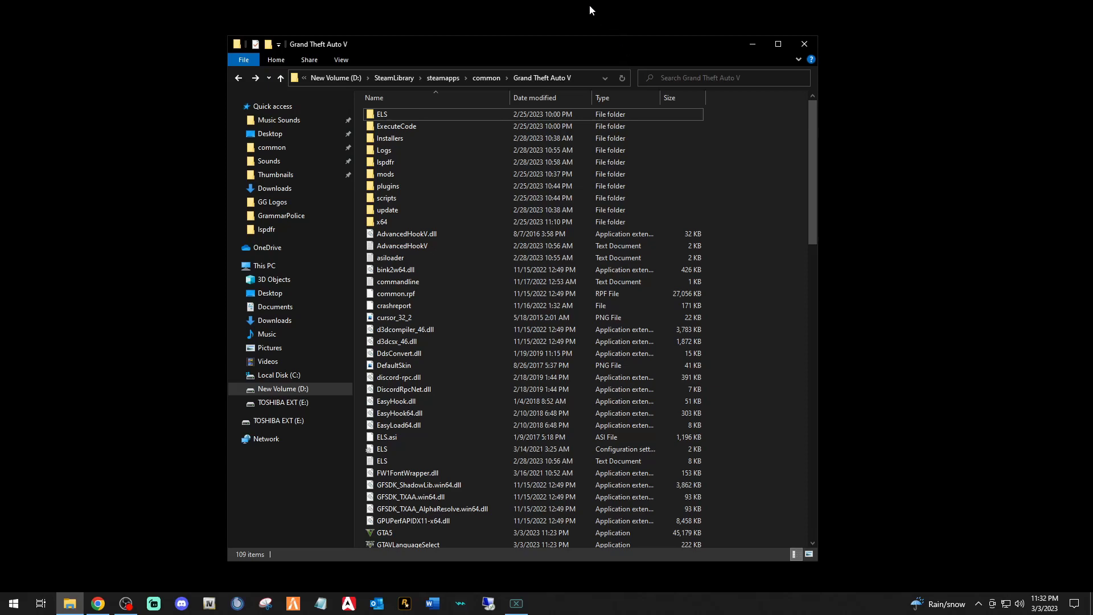
{"action": "left_click_drag", "start_coordinate": [591, 43], "coordinate": [531, 50]}
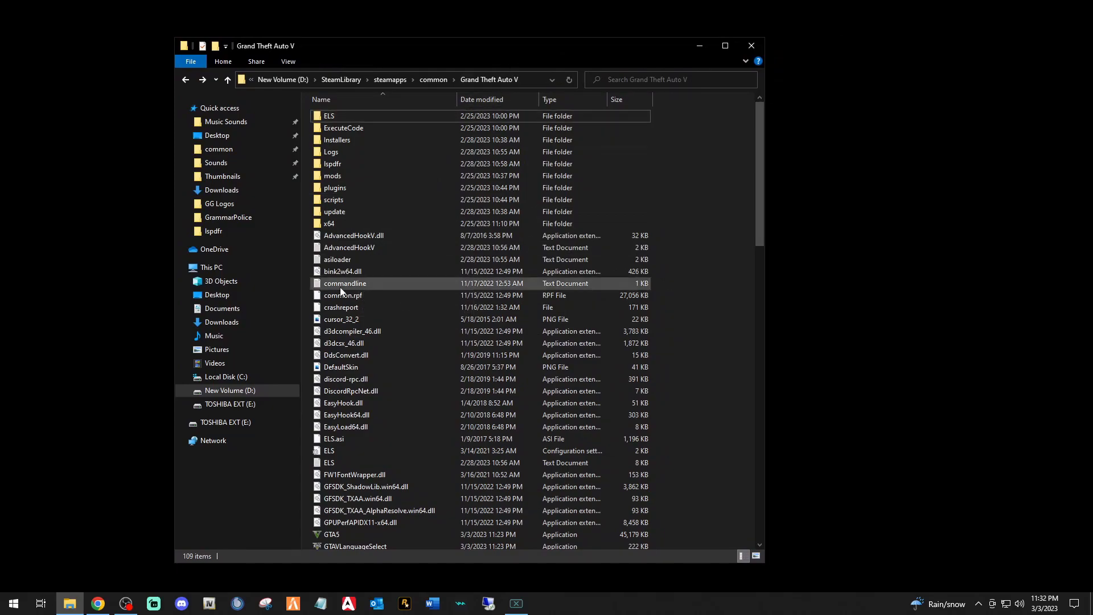
{"action": "scroll", "coordinate": [373, 364], "scroll_direction": "down", "scroll_amount": 7}
{"action": "scroll", "coordinate": [374, 364], "scroll_direction": "up", "scroll_amount": 7}
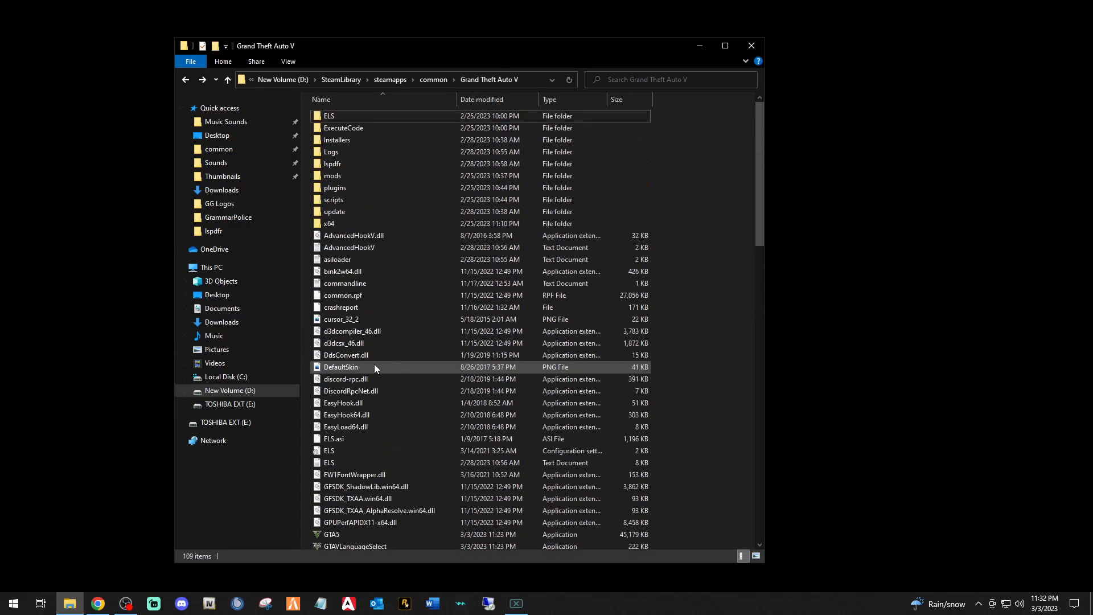
{"action": "scroll", "coordinate": [373, 366], "scroll_direction": "down", "scroll_amount": 20}
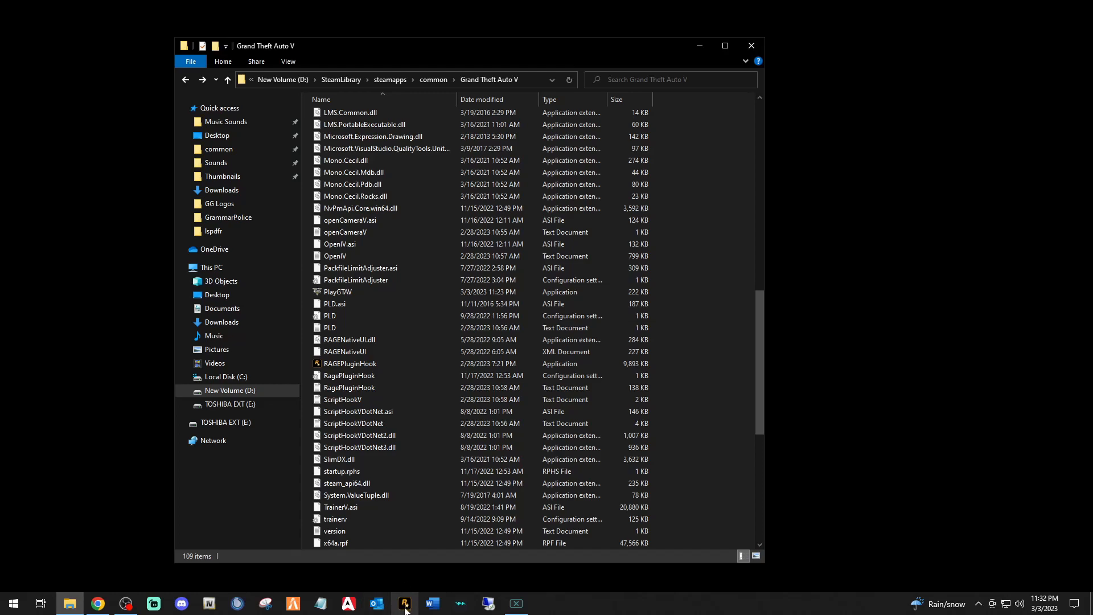
{"action": "left_click", "coordinate": [328, 366]}
{"action": "right_click", "coordinate": [356, 364]}
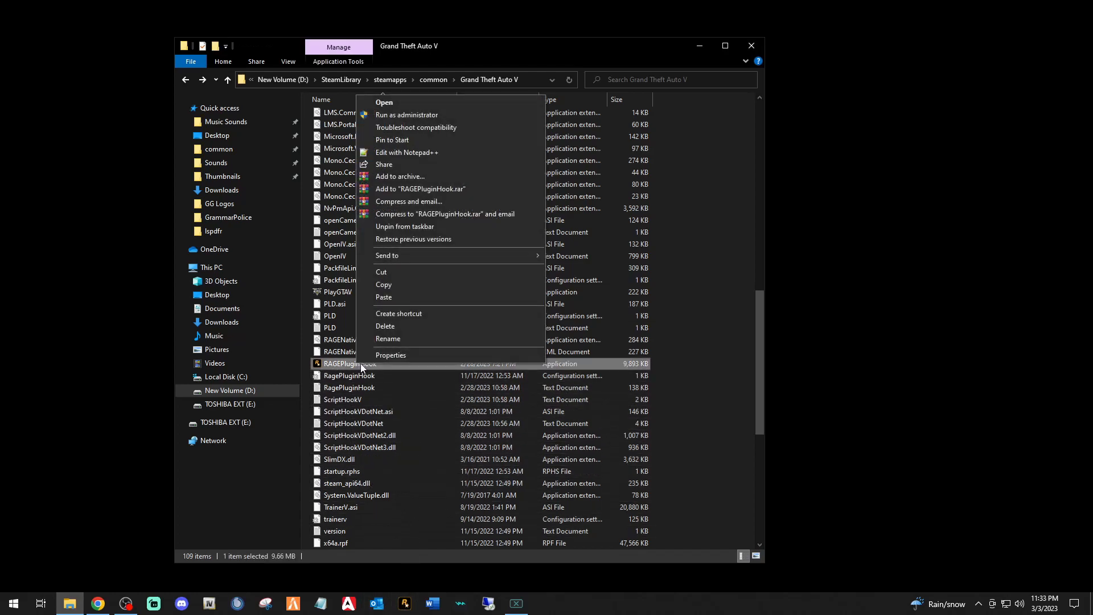
{"action": "mouse_move", "coordinate": [425, 252]}
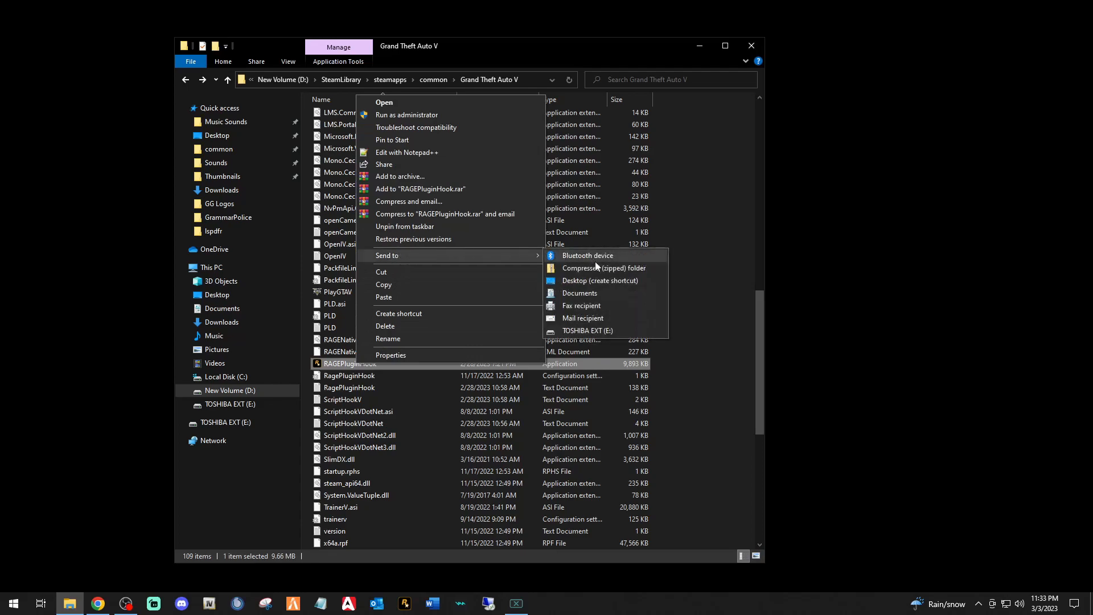
{"action": "left_click", "coordinate": [898, 283]}
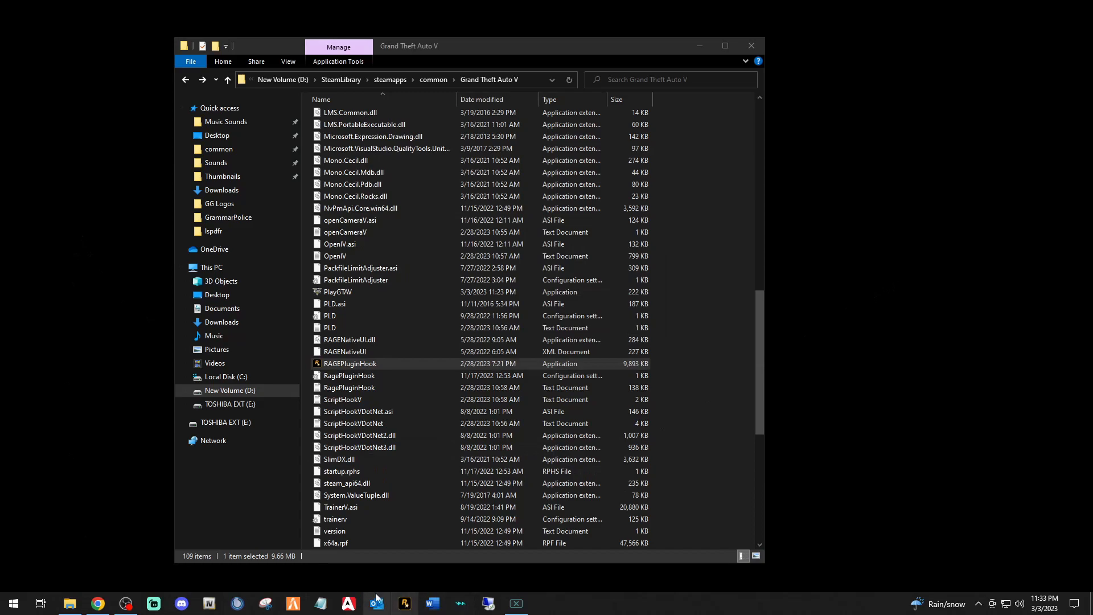
Open the LSPDFR Configurator from the lspdfr folder inside the Grand Theft Auto V folder
{"action": "scroll", "coordinate": [334, 401], "scroll_direction": "up", "scroll_amount": 20}
{"action": "scroll", "coordinate": [331, 401], "scroll_direction": "up", "scroll_amount": 2}
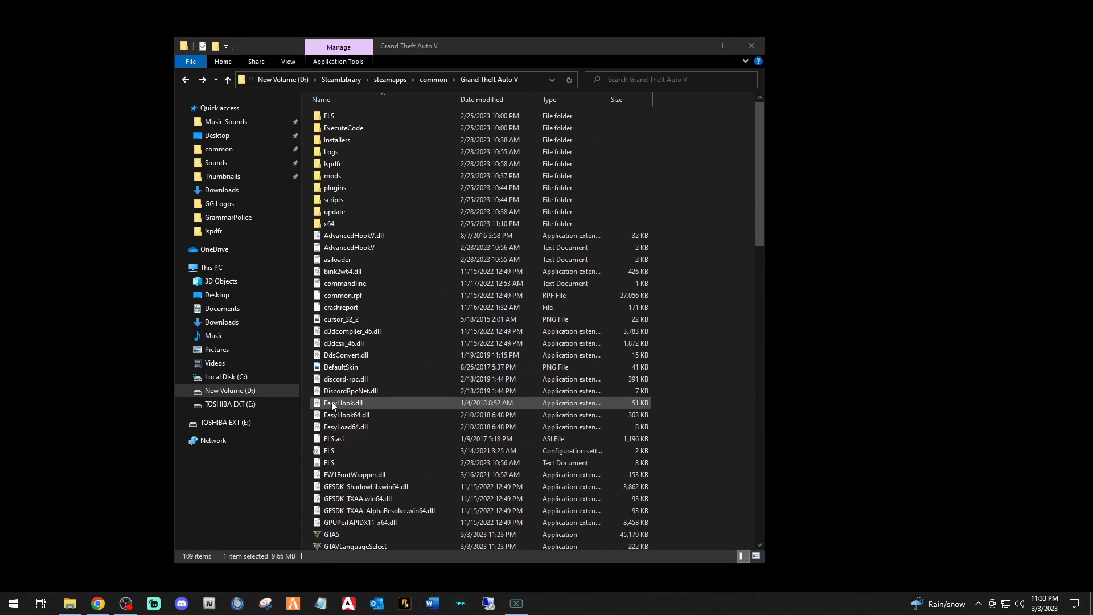
{"action": "double_click", "coordinate": [336, 166]}
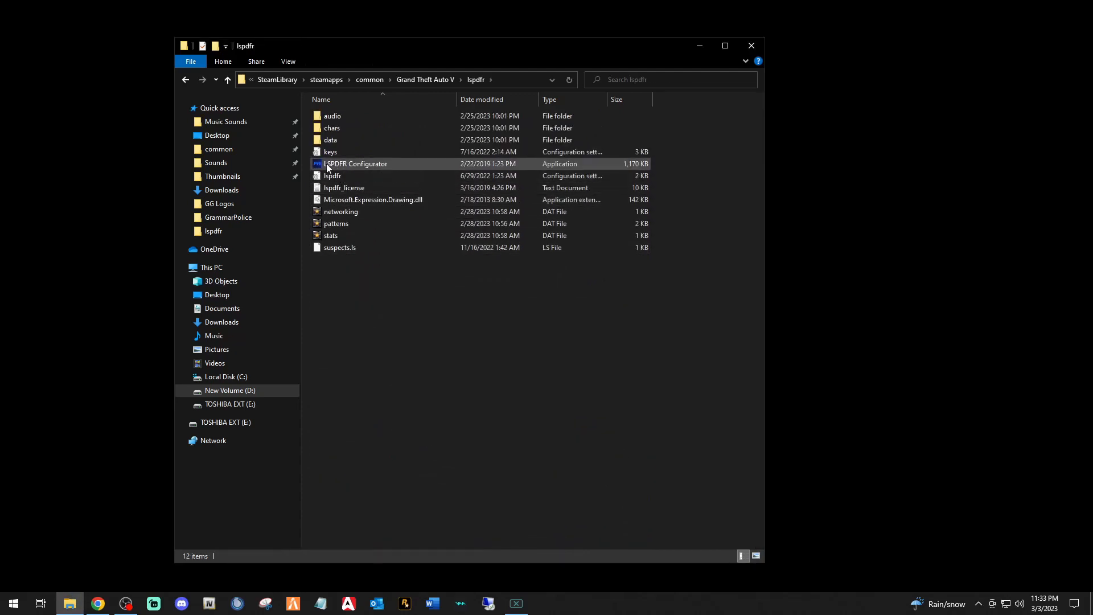
{"action": "double_click", "coordinate": [376, 165]}
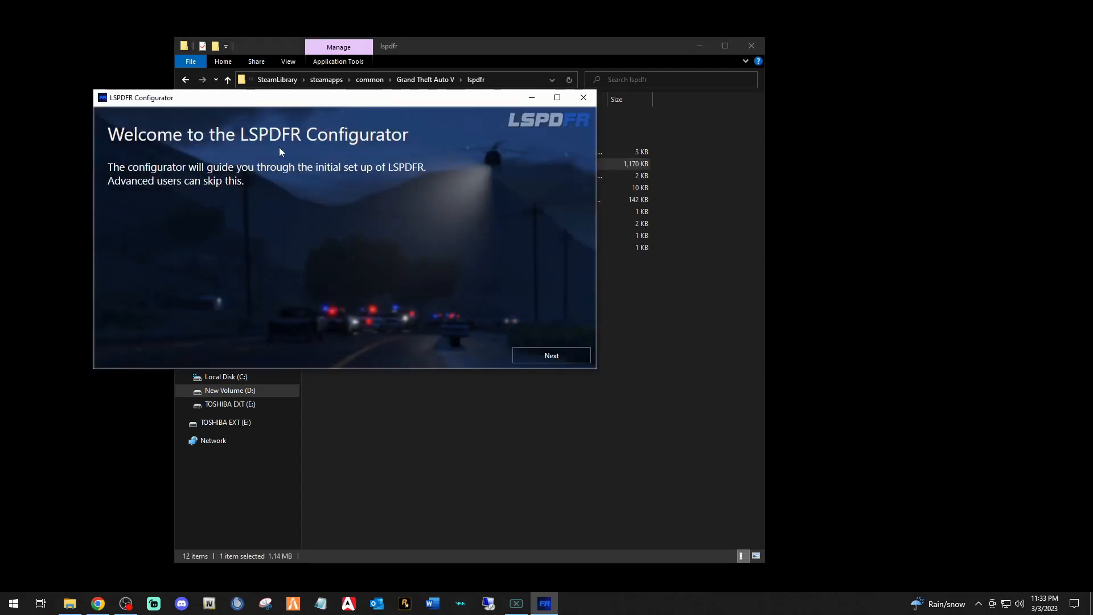
Accept the RAGE Plugin Hook license, apply the recommended settings automatically, and finish the LSPDFR setup
{"action": "left_click", "coordinate": [550, 359]}
{"action": "left_click", "coordinate": [539, 177]}
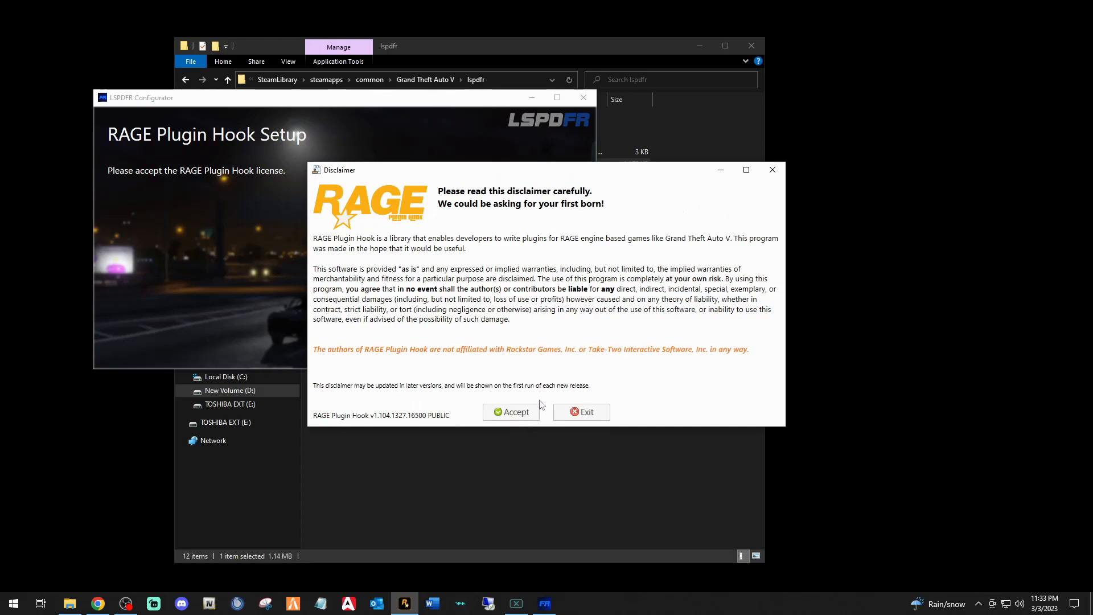
{"action": "left_click", "coordinate": [515, 414]}
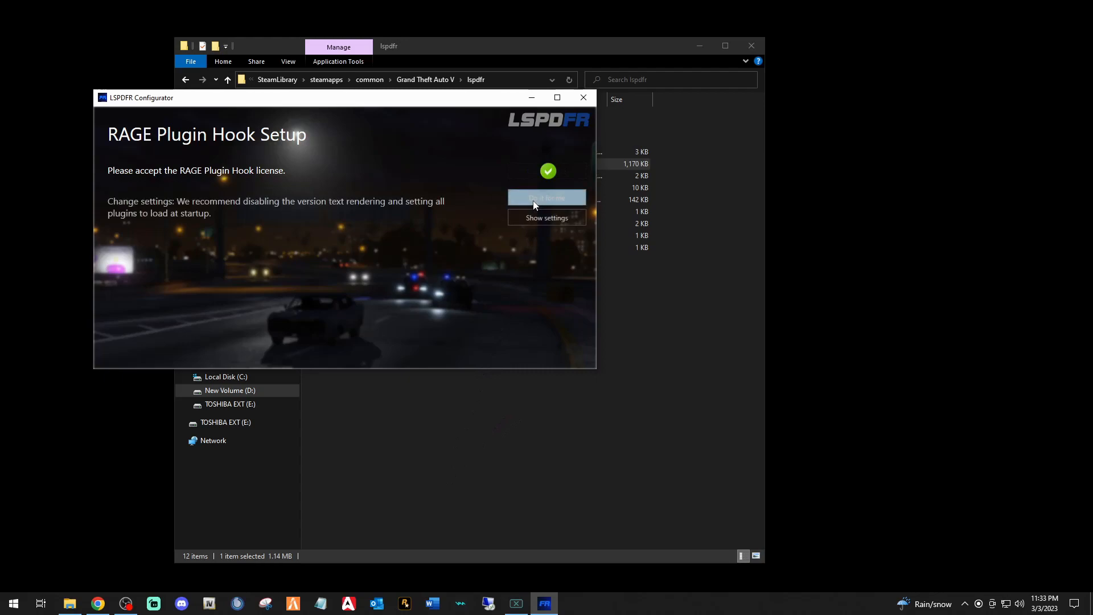
{"action": "left_click", "coordinate": [534, 199]}
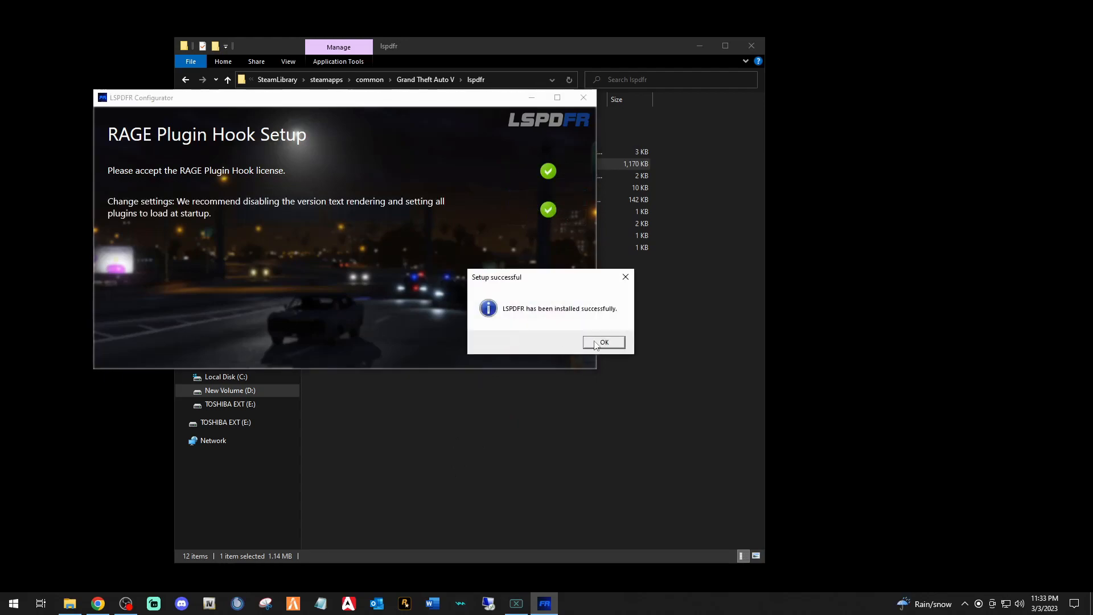
{"action": "left_click", "coordinate": [595, 341]}
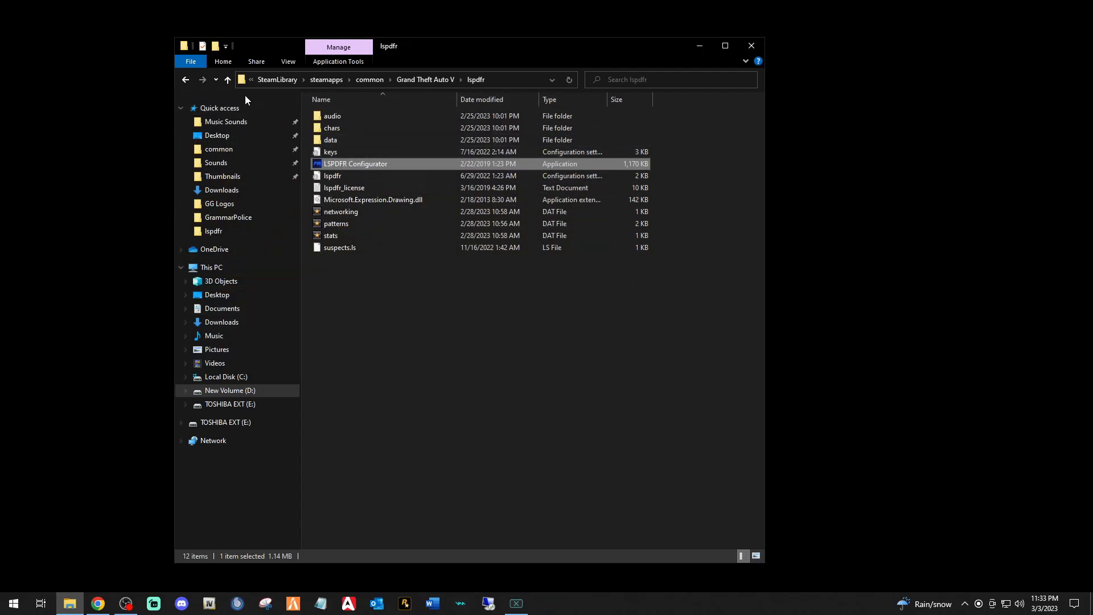
Return to the Grand Theft Auto V folder and start RAGEPluginHook with its settings dialog
{"action": "left_click", "coordinate": [185, 79]}
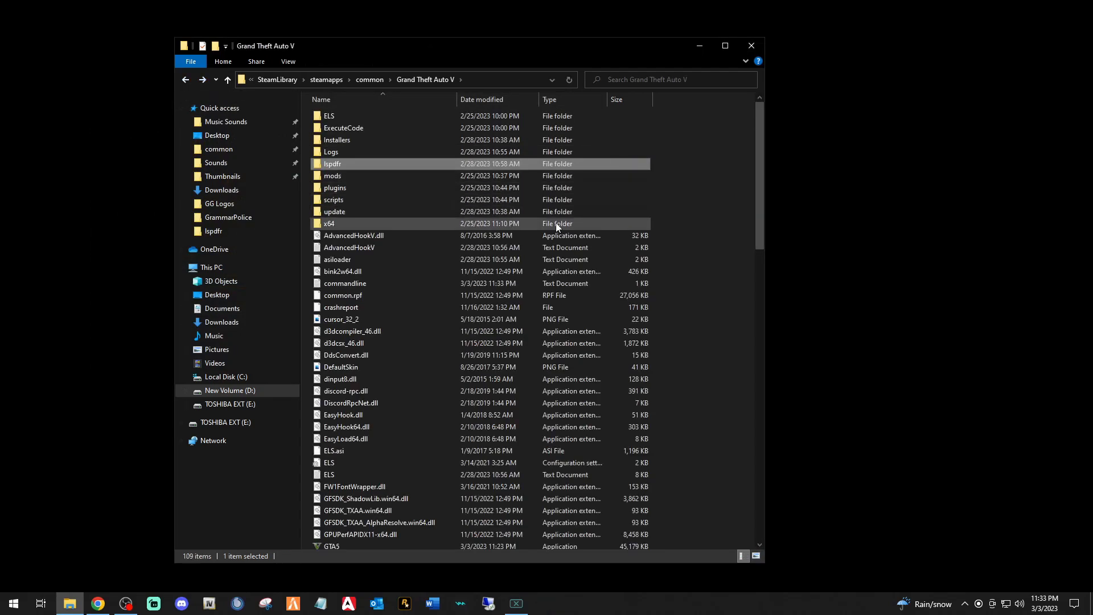
{"action": "left_click", "coordinate": [692, 281]}
{"action": "scroll", "coordinate": [554, 415], "scroll_direction": "down", "scroll_amount": 15}
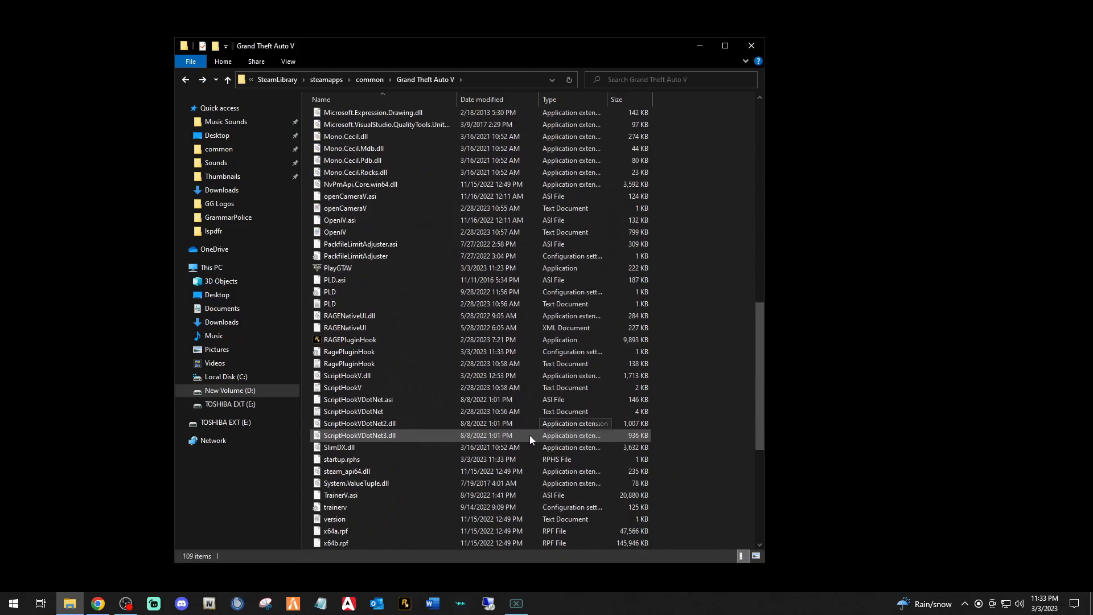
{"action": "scroll", "coordinate": [529, 435], "scroll_direction": "down", "scroll_amount": 3}
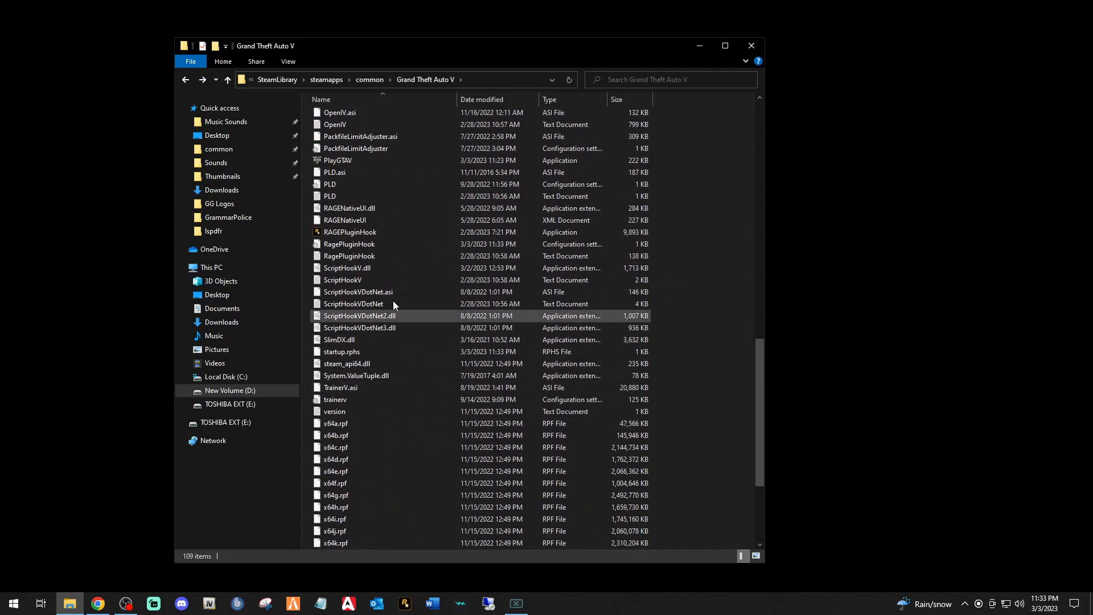
{"action": "left_click", "coordinate": [330, 233]}
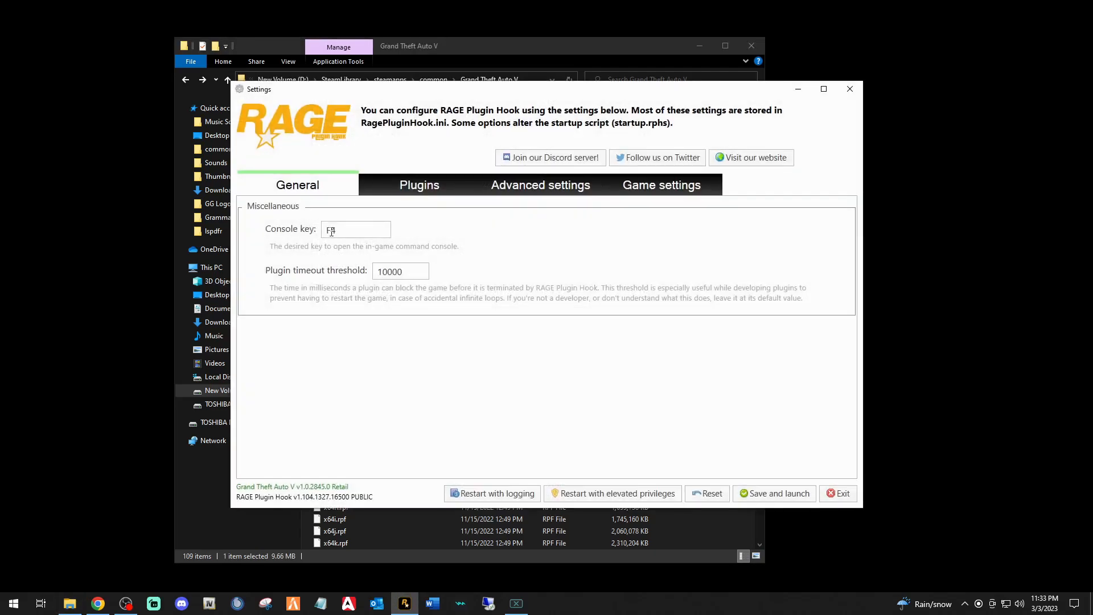
Set the plugin timeout threshold to 60000 milliseconds in the general settings
{"action": "left_click", "coordinate": [380, 273]}
{"action": "key", "text": "BackSpace"}
{"action": "type", "text": "6"}
Select all listed plugins, including Cop Holster, for loading at startup in the plugin load sequence
{"action": "left_click", "coordinate": [415, 186]}
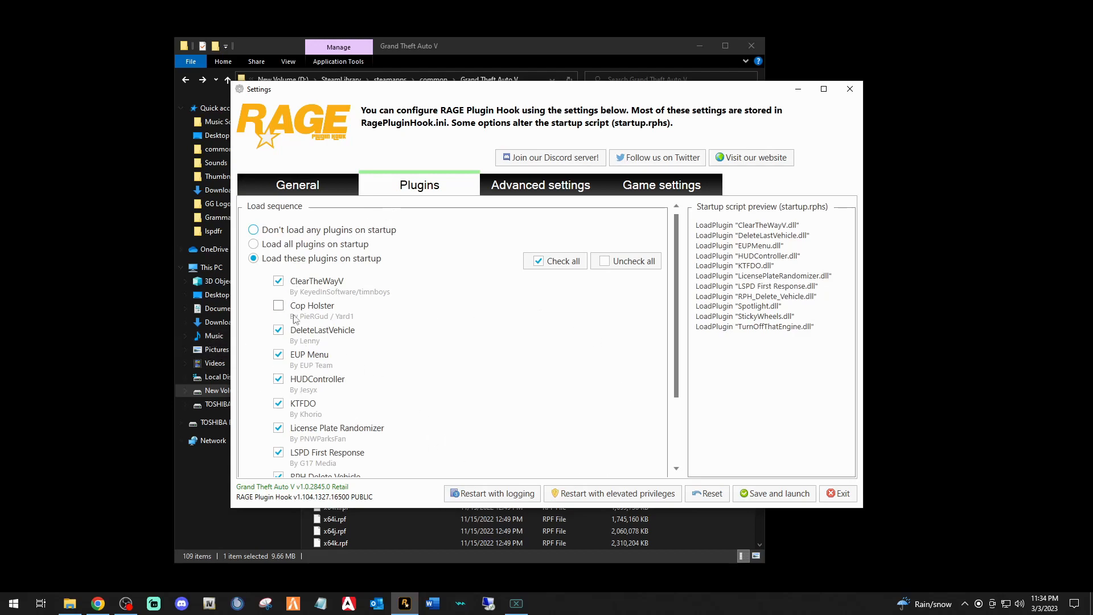
{"action": "left_click", "coordinate": [291, 313]}
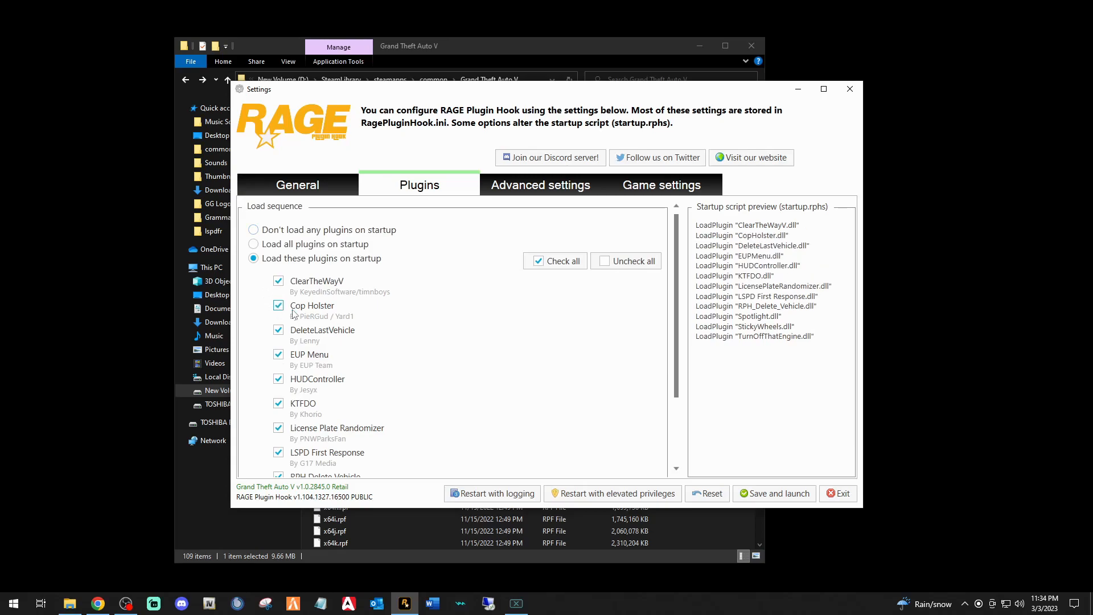
{"action": "left_click", "coordinate": [602, 263]}
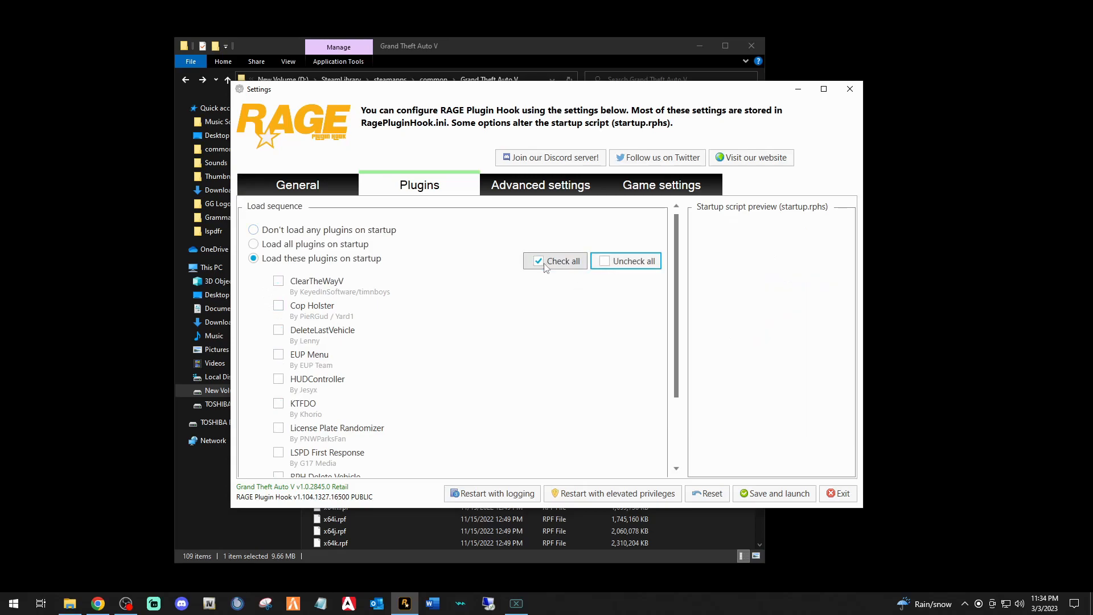
{"action": "left_click", "coordinate": [544, 264]}
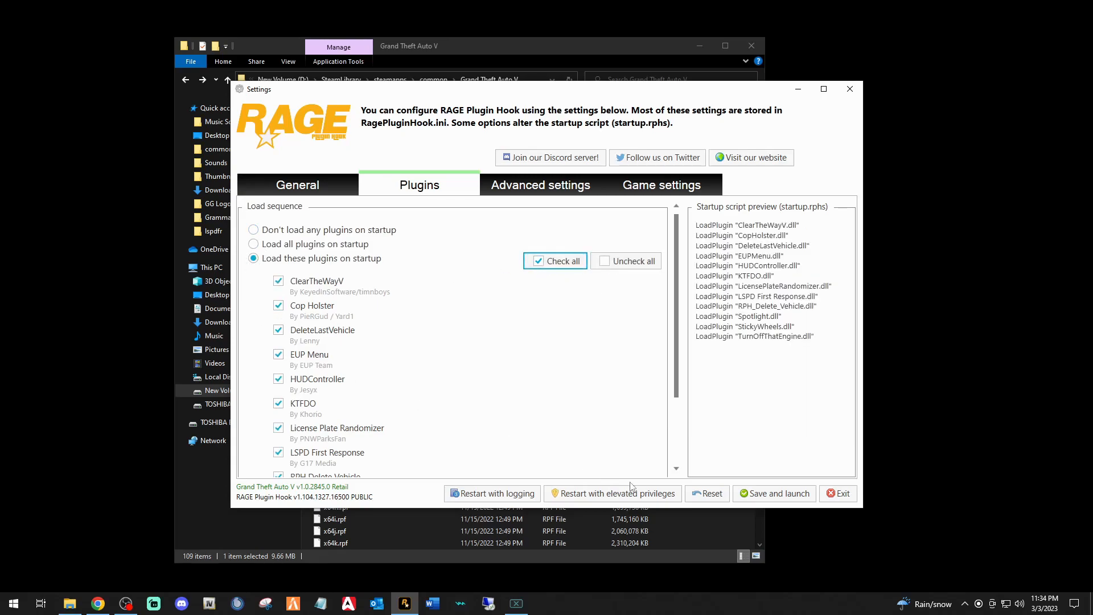
Turn on Disable Custom Loading Screen in the advanced settings and back up the current game version
{"action": "left_click", "coordinate": [546, 186]}
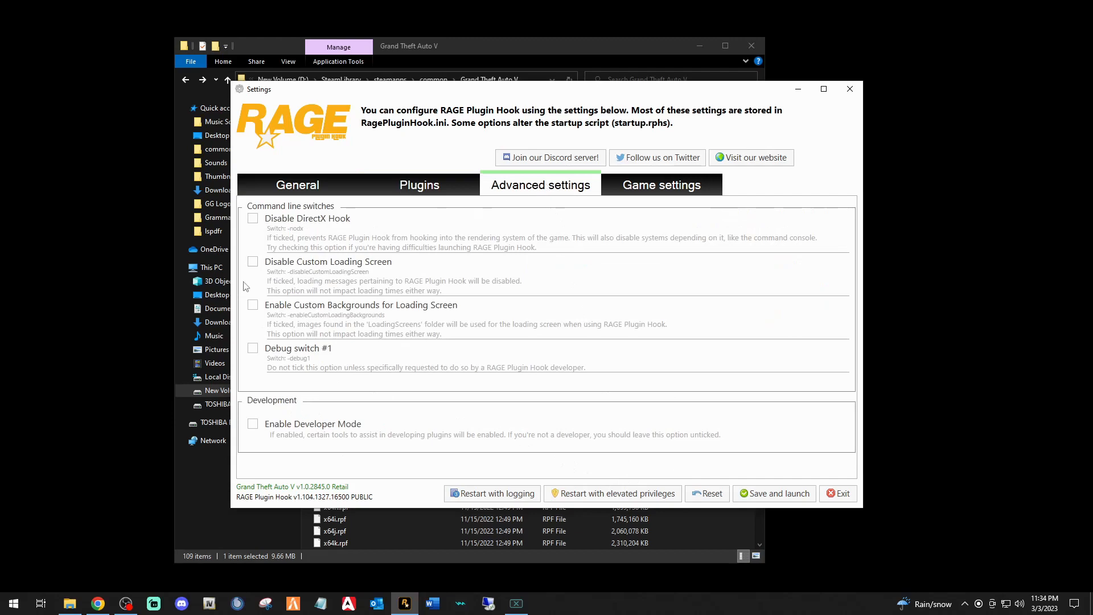
{"action": "left_click", "coordinate": [252, 263]}
{"action": "left_click", "coordinate": [649, 192]}
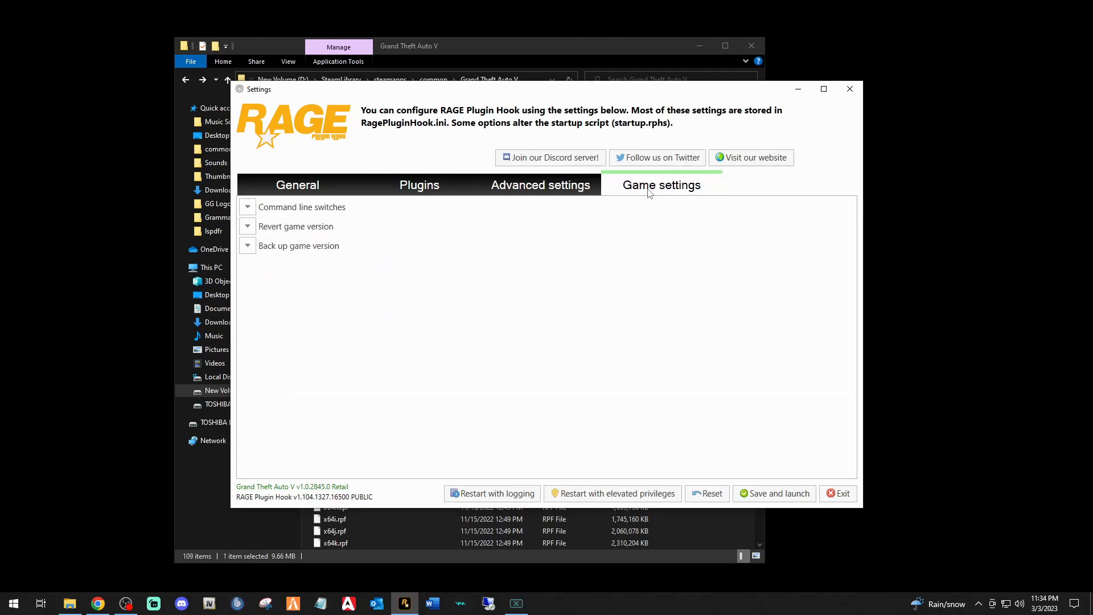
{"action": "left_click", "coordinate": [247, 247]}
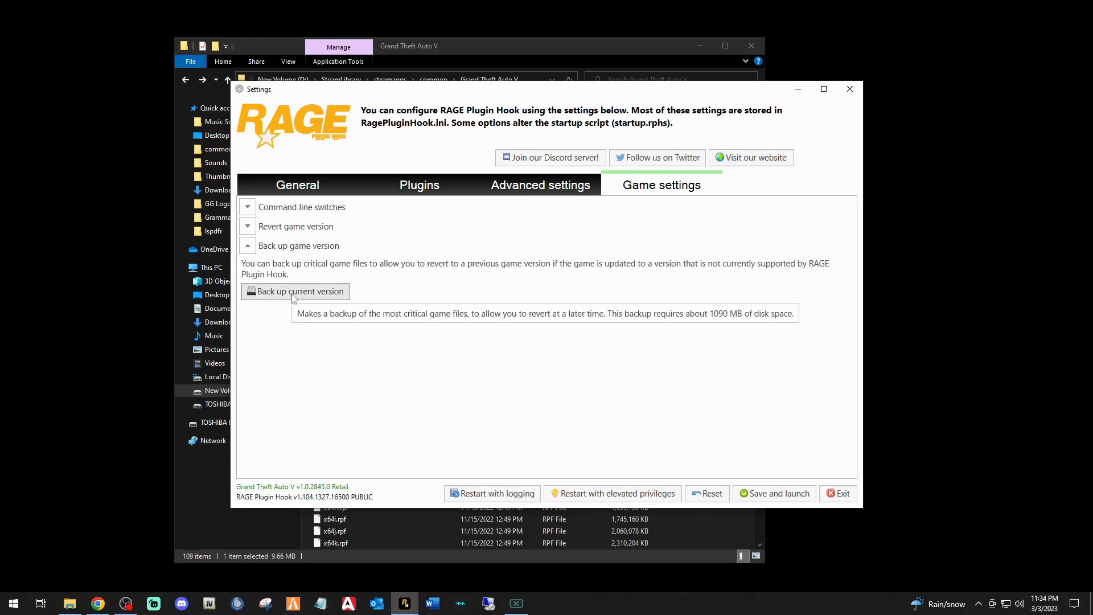
{"action": "left_click", "coordinate": [292, 293]}
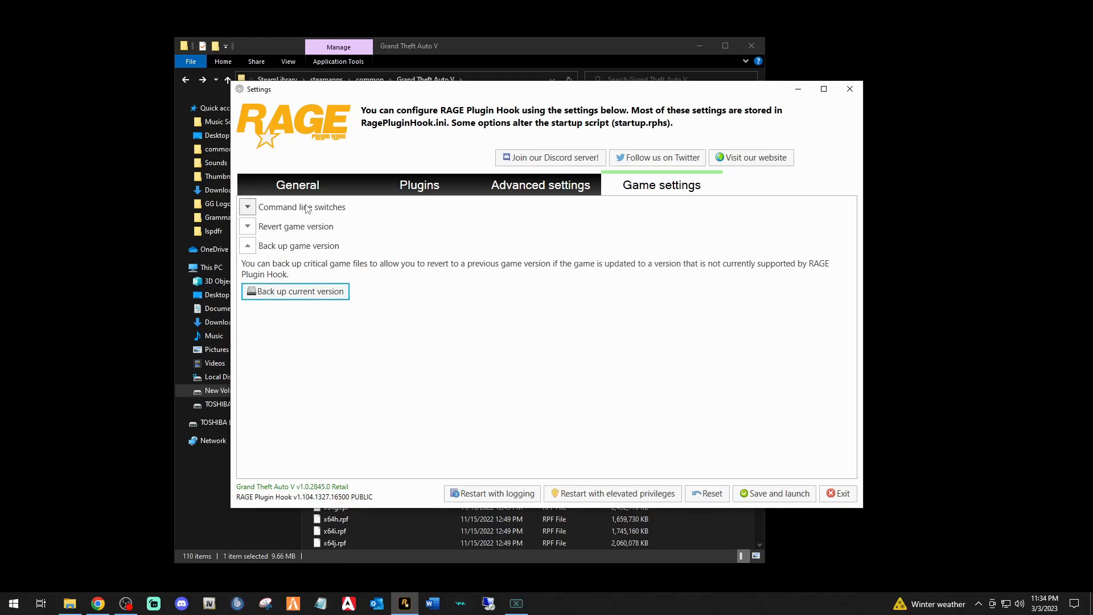
Save the RAGE Plugin Hook settings, launch the game, and choose to play Grand Theft Auto V on Steam from the Rockstar launcher
{"action": "left_click", "coordinate": [304, 183]}
{"action": "left_click", "coordinate": [767, 499]}
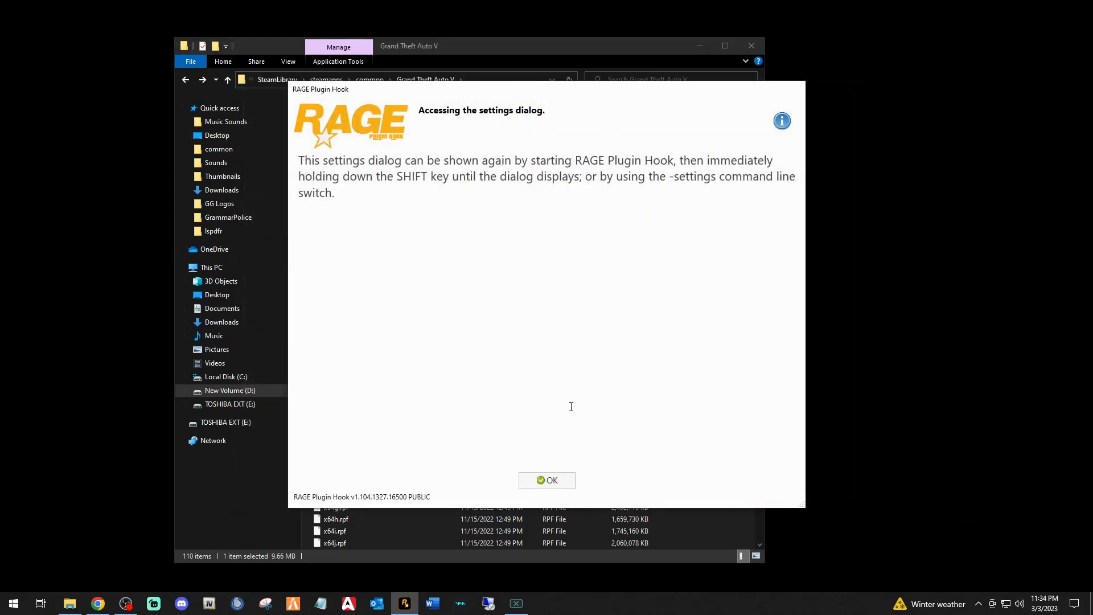
{"action": "left_click", "coordinate": [539, 479]}
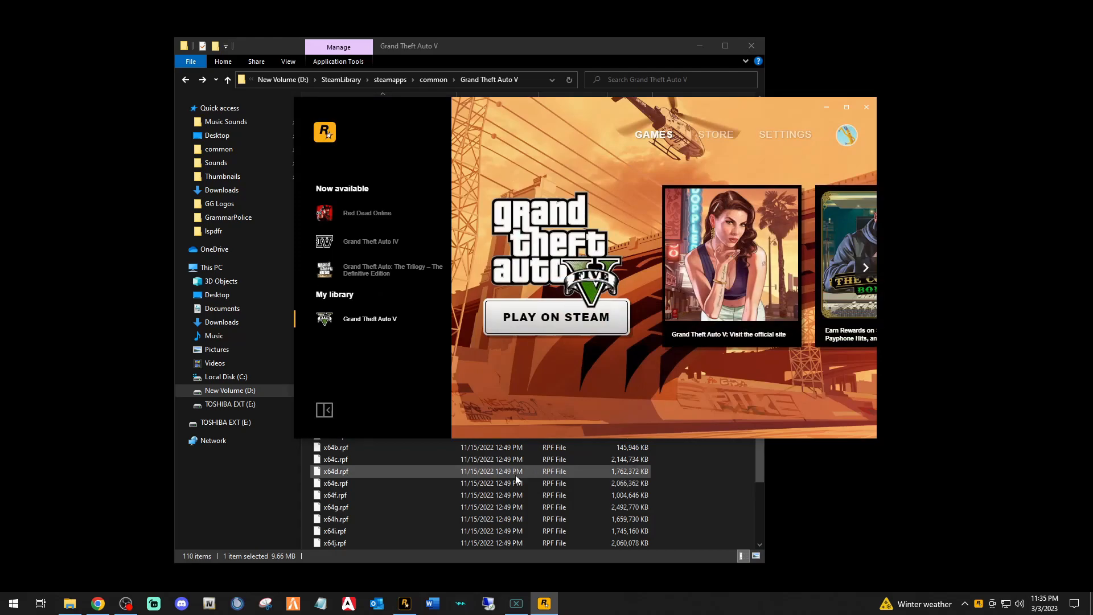
{"action": "left_click", "coordinate": [544, 316]}
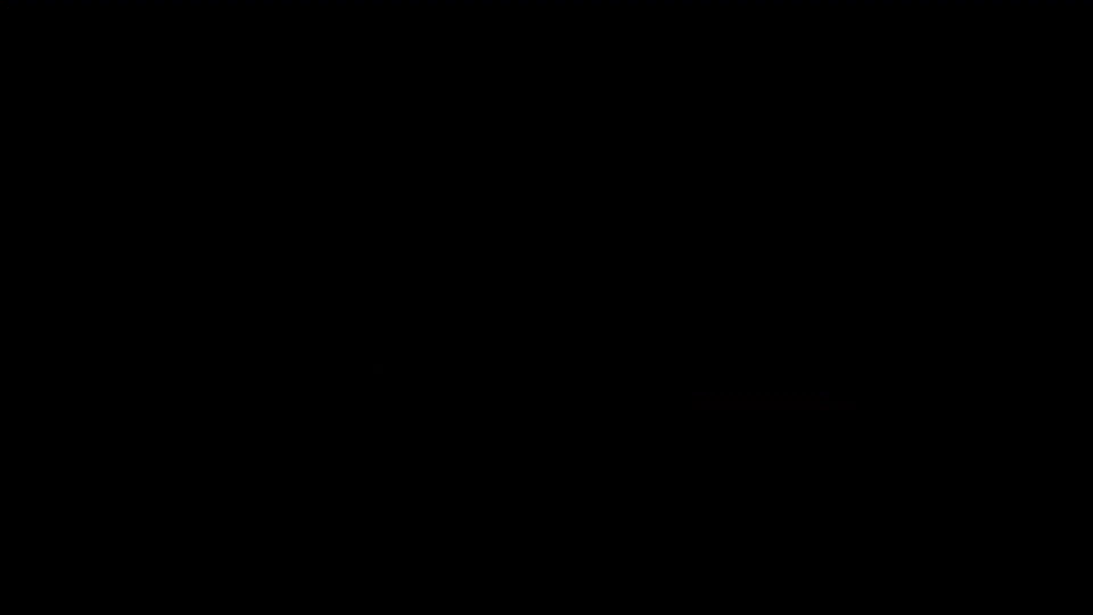